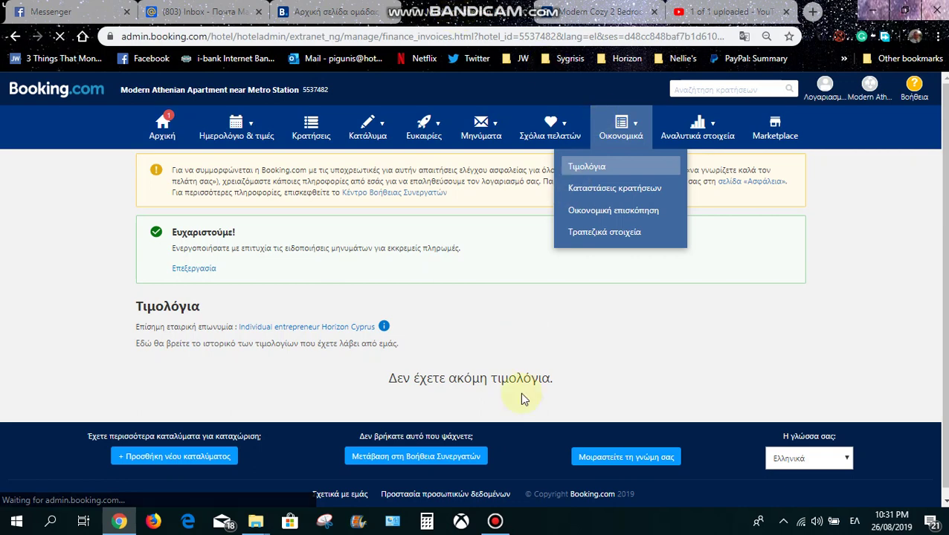
Open Οικονομικά > Τραπεζικά στοιχεία for Modern Cozy 2 Bedroom Apartment, which has no bank account yet.
click(495, 522)
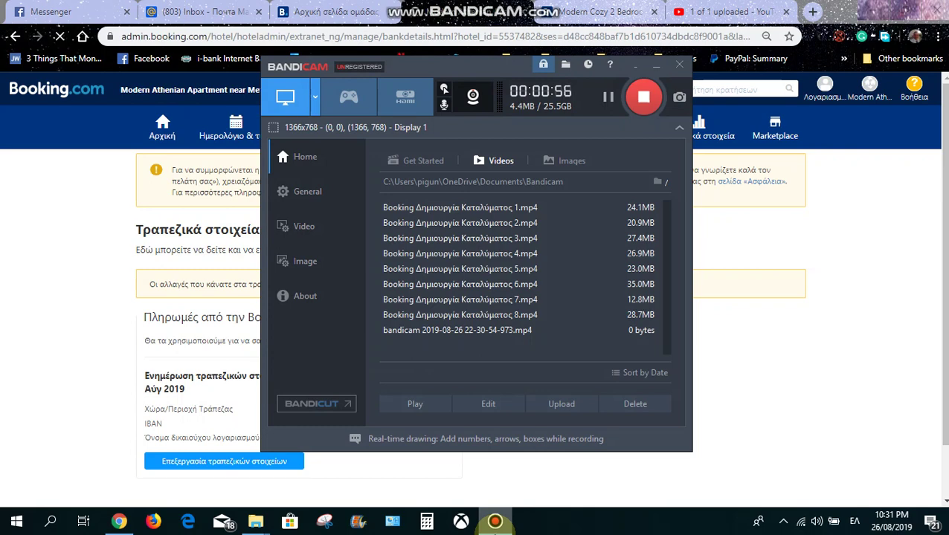
click(495, 522)
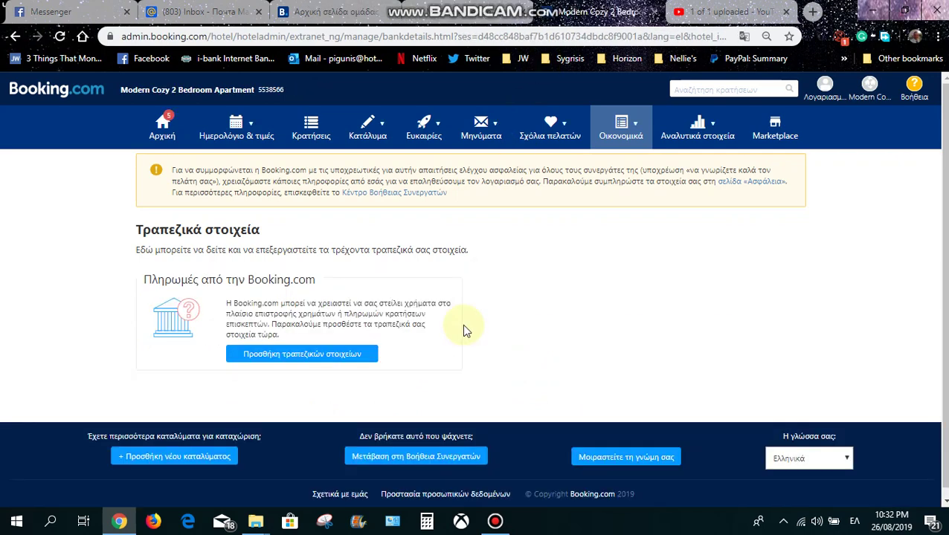
Start adding bank details and send an SMS verification code to the saved phone number.
click(319, 357)
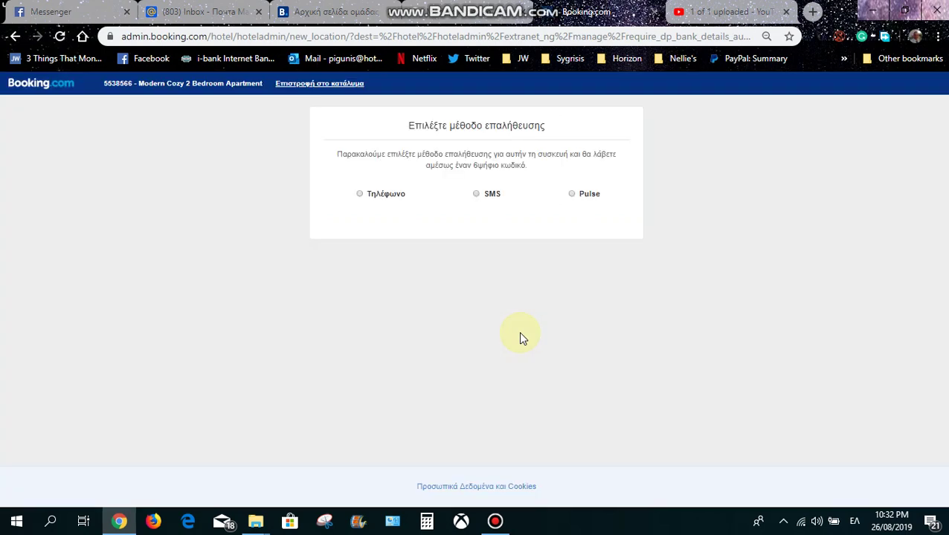
click(476, 195)
click(483, 199)
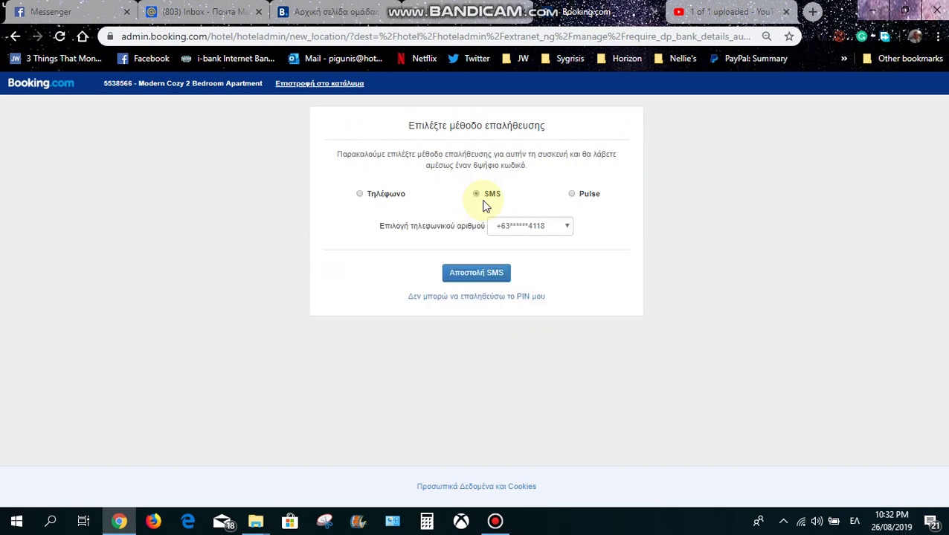
click(533, 231)
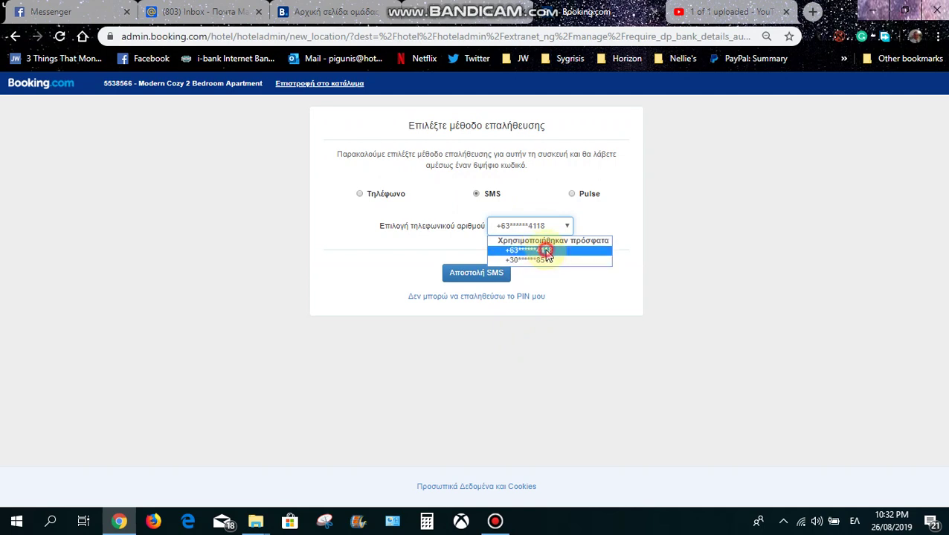
click(547, 250)
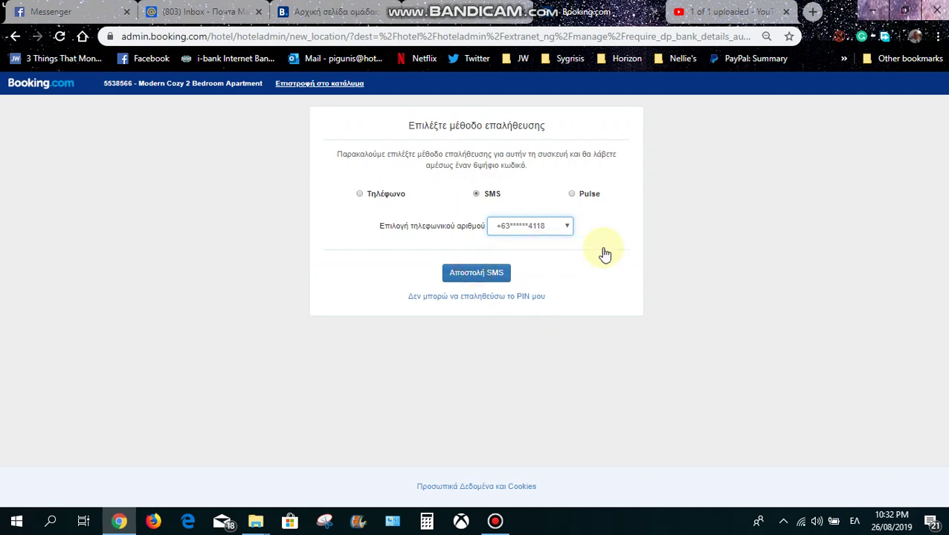
key(Return)
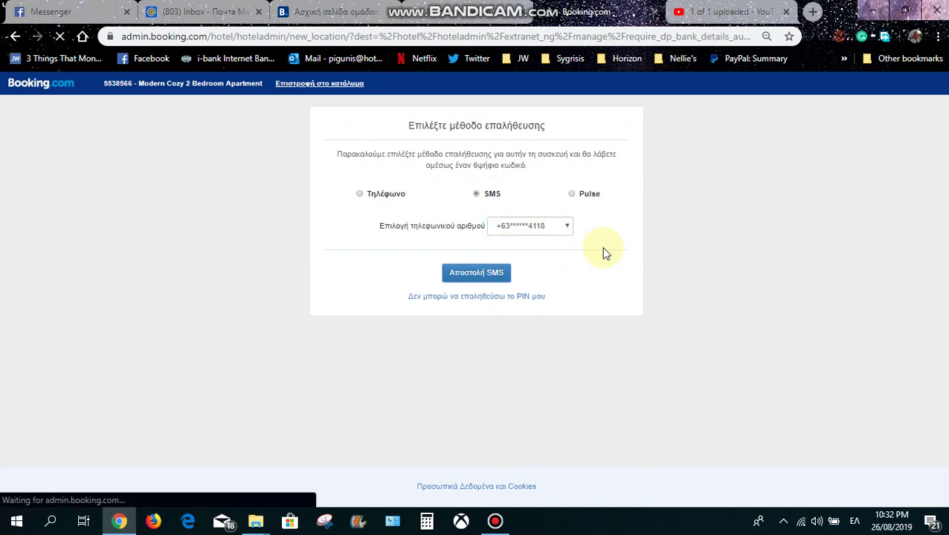
click(488, 276)
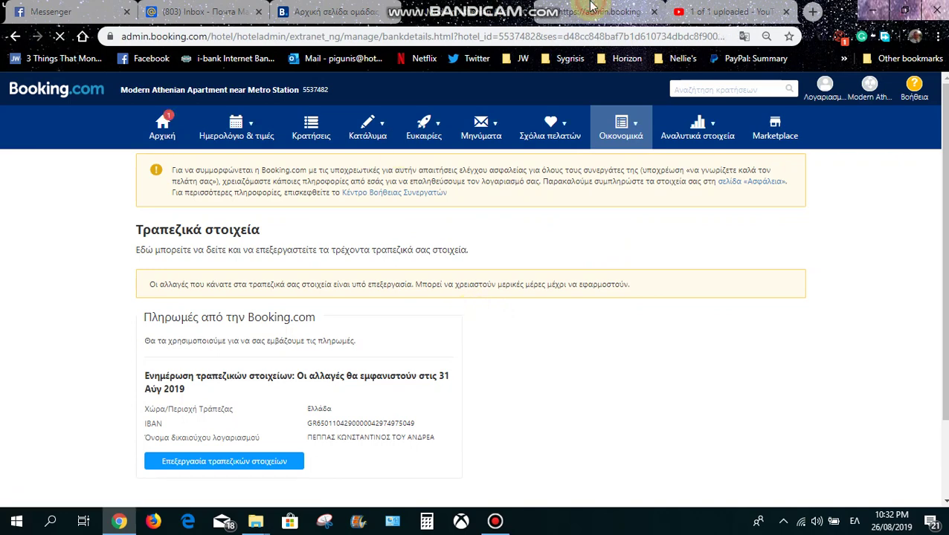
Enter the PIN received by SMS and confirm it with Επιβεβαίωση τώρα.
click(592, 9)
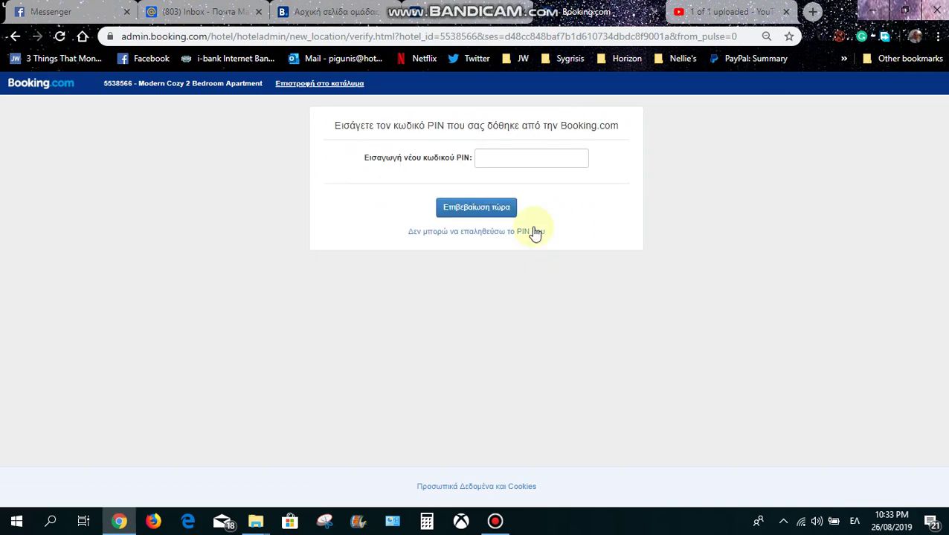
click(520, 159)
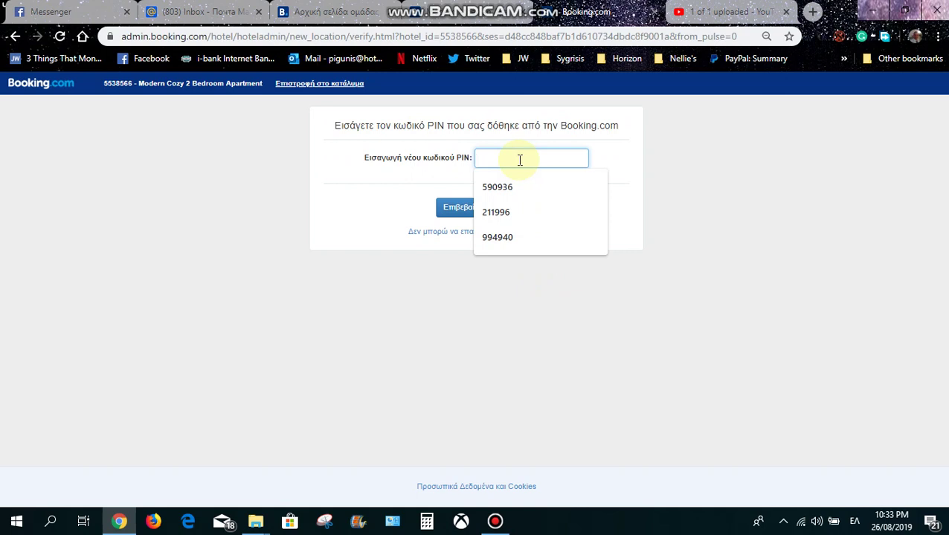
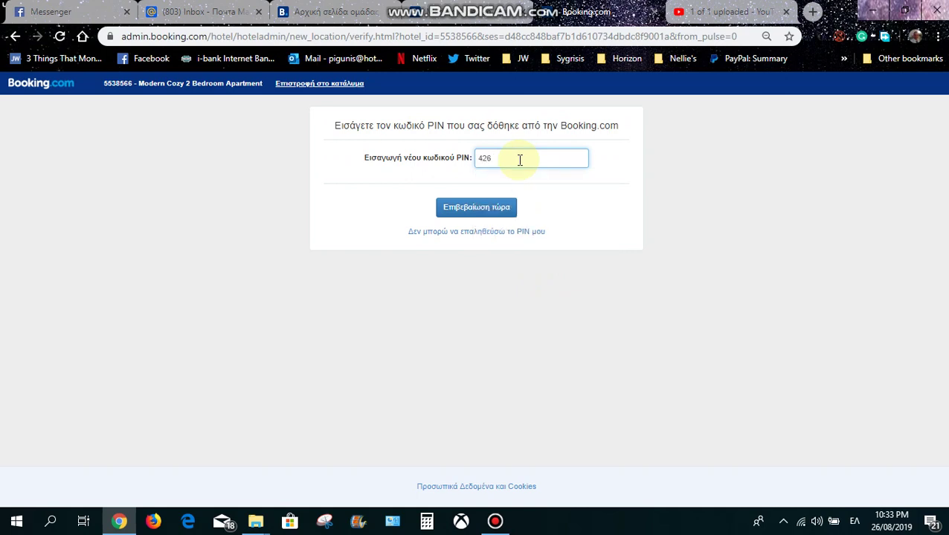
click(483, 211)
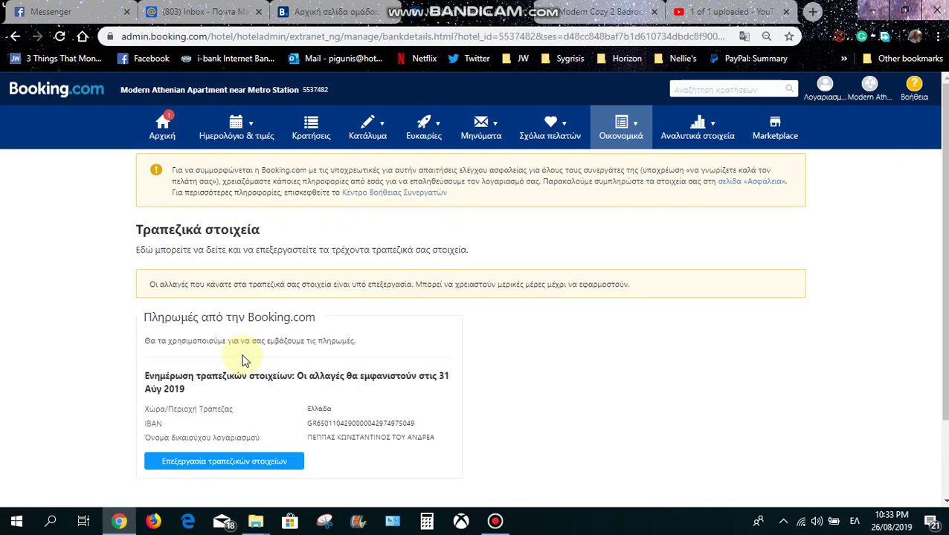
Copy the Athenian apartment's IBAN into the Modern Cozy bank details form.
click(355, 421)
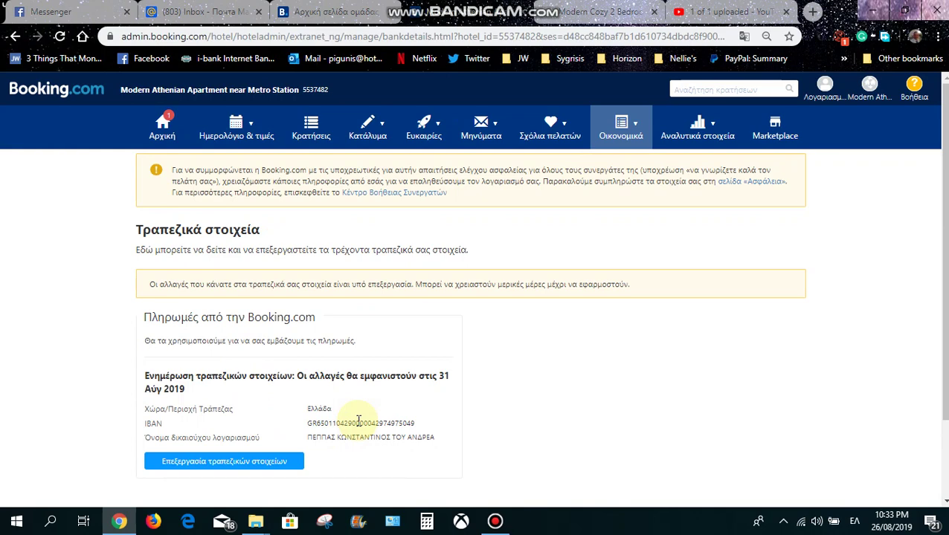
double_click(358, 421)
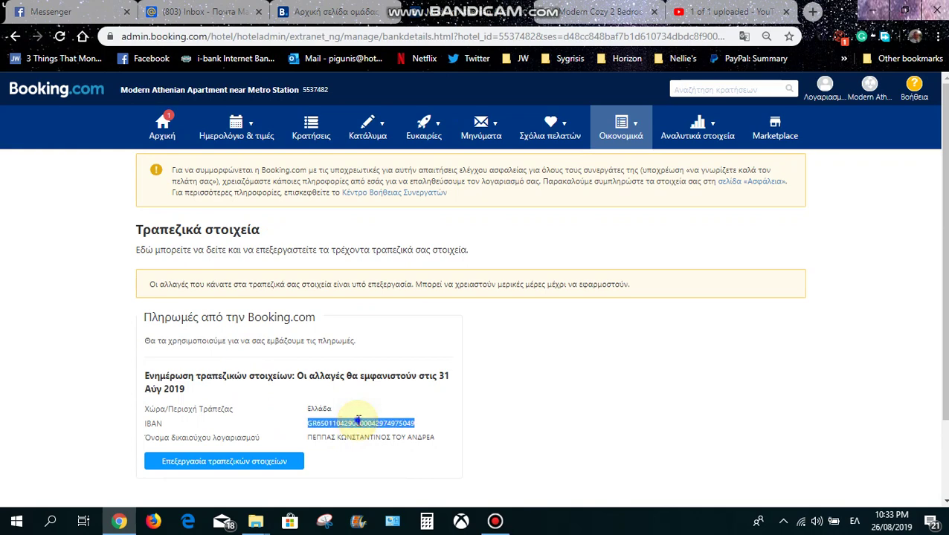
right_click(358, 421)
click(421, 331)
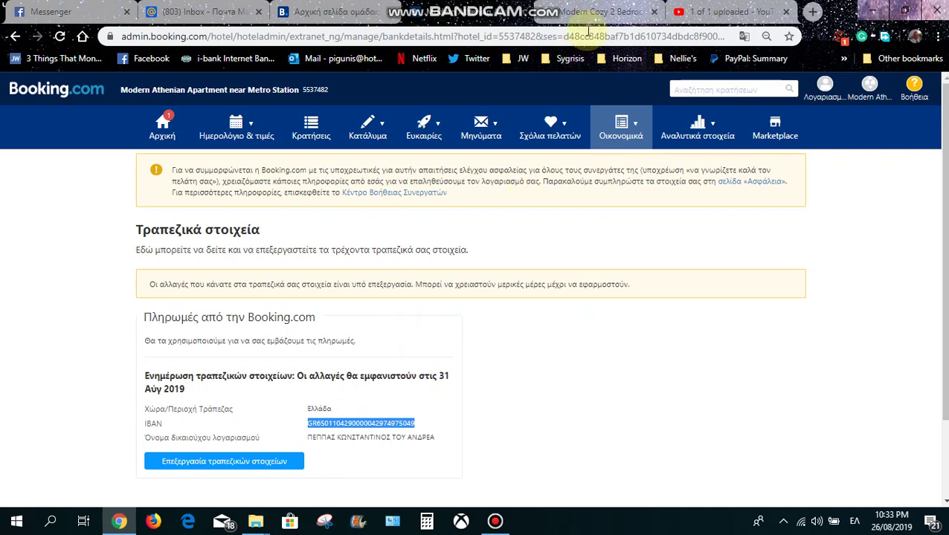
click(601, 13)
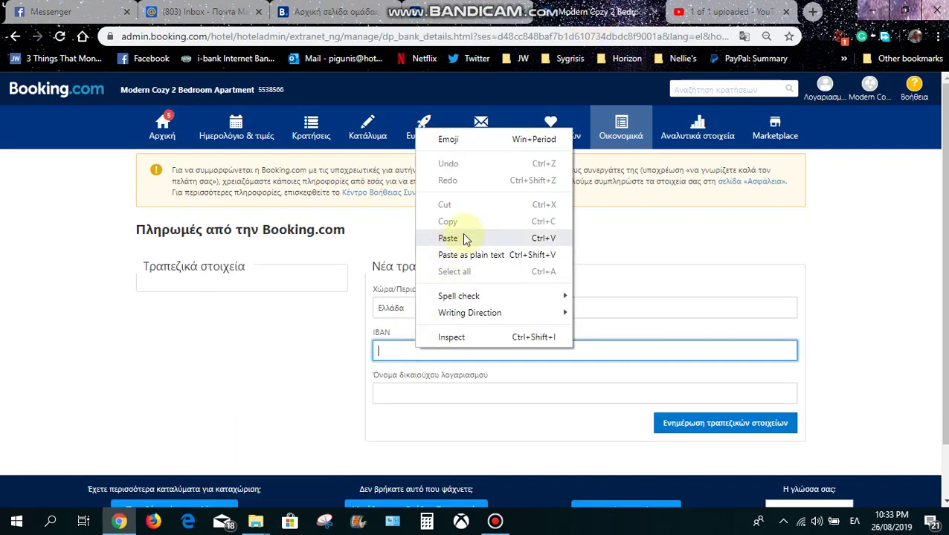
click(464, 239)
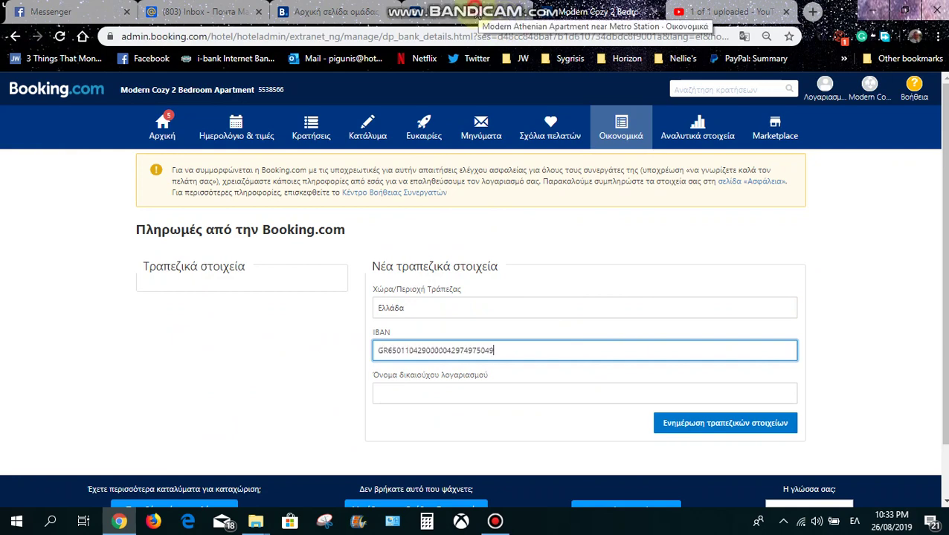
Copy the account holder's name across and submit with Ενημέρωση τραπεζικών στοιχείων.
click(472, 10)
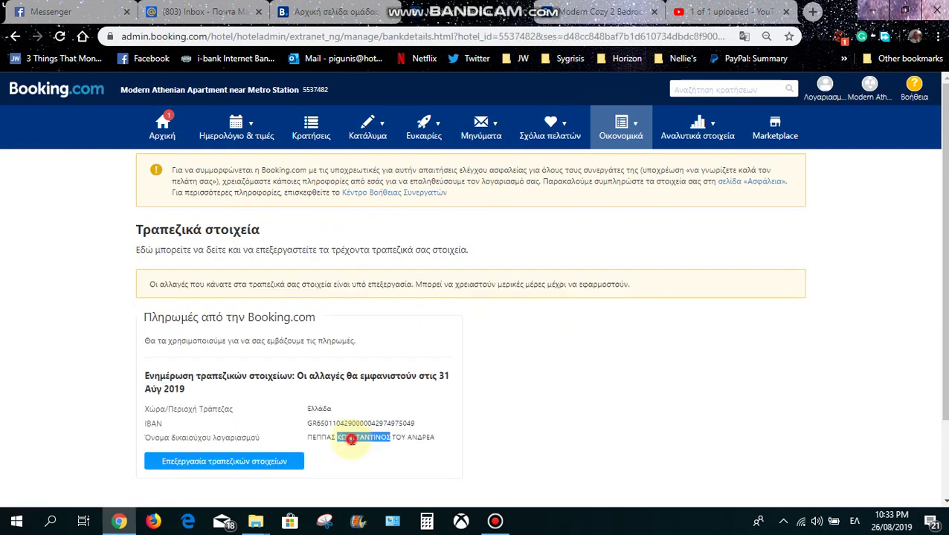
triple_click(351, 438)
right_click(353, 442)
click(410, 350)
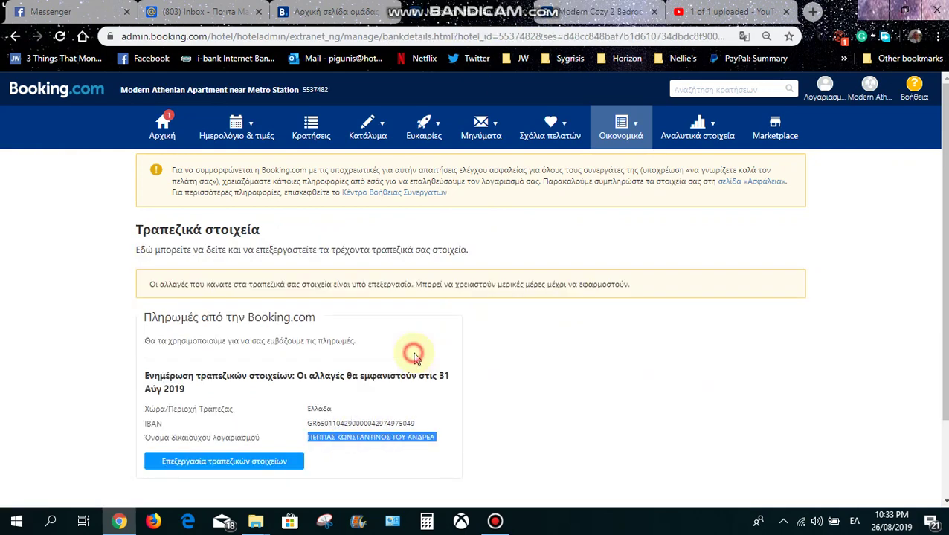
click(599, 6)
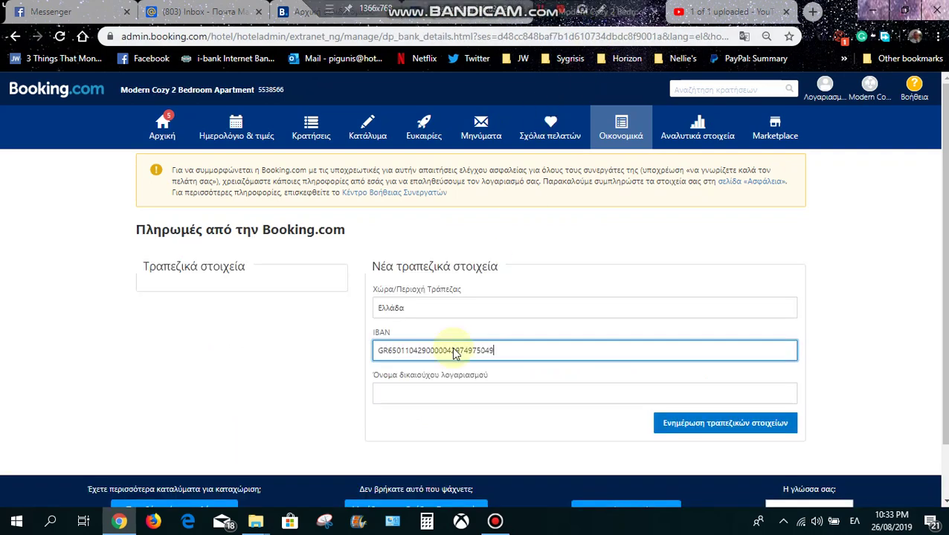
right_click(424, 391)
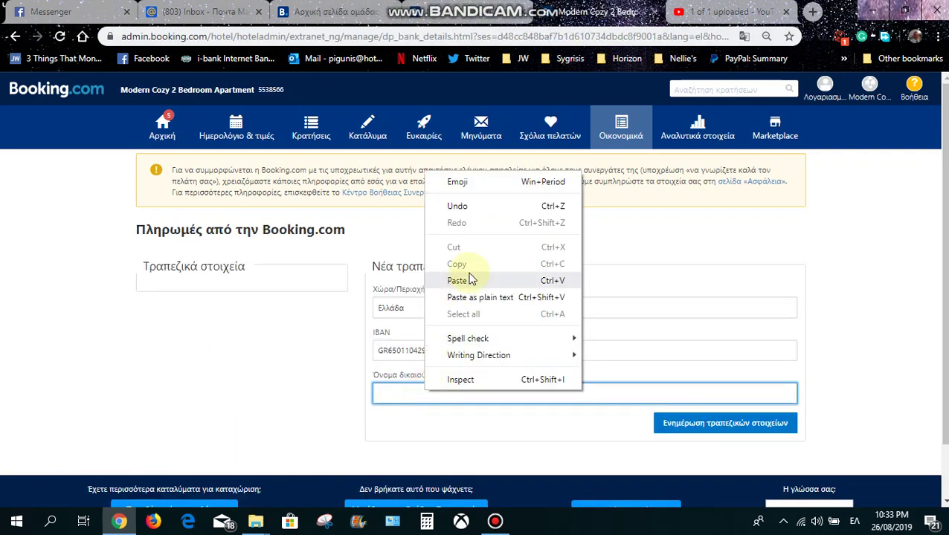
click(412, 278)
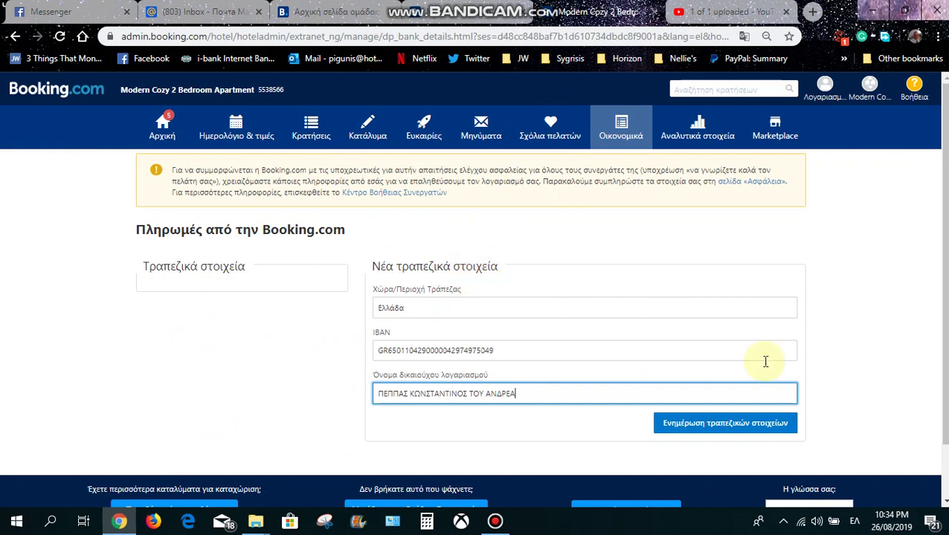
click(721, 431)
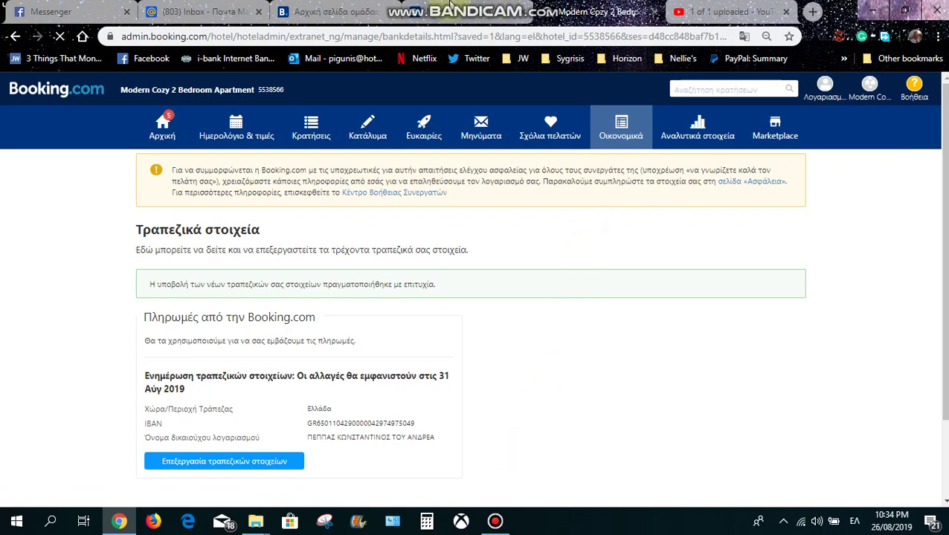
Bring the browser forward and go to Κατάλυμα > Το προφίλ σας.
click(495, 521)
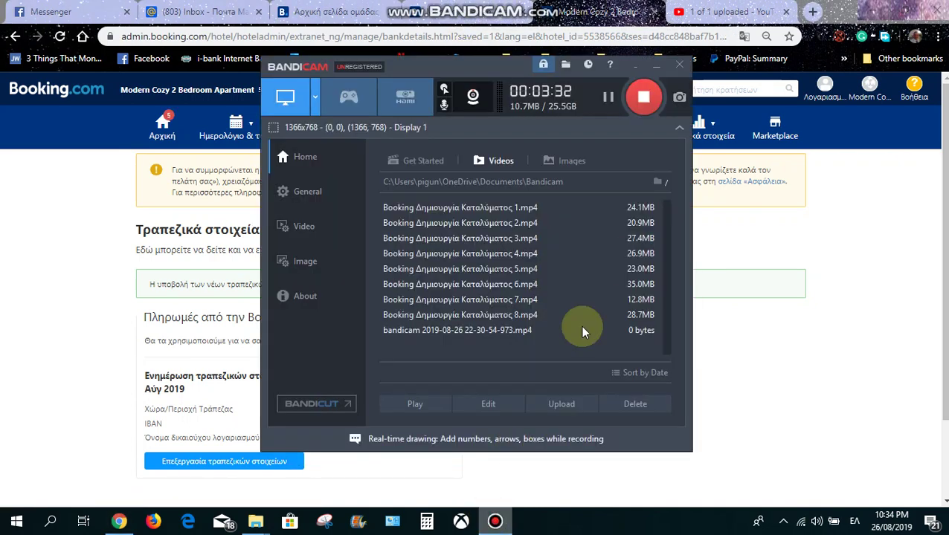
click(789, 365)
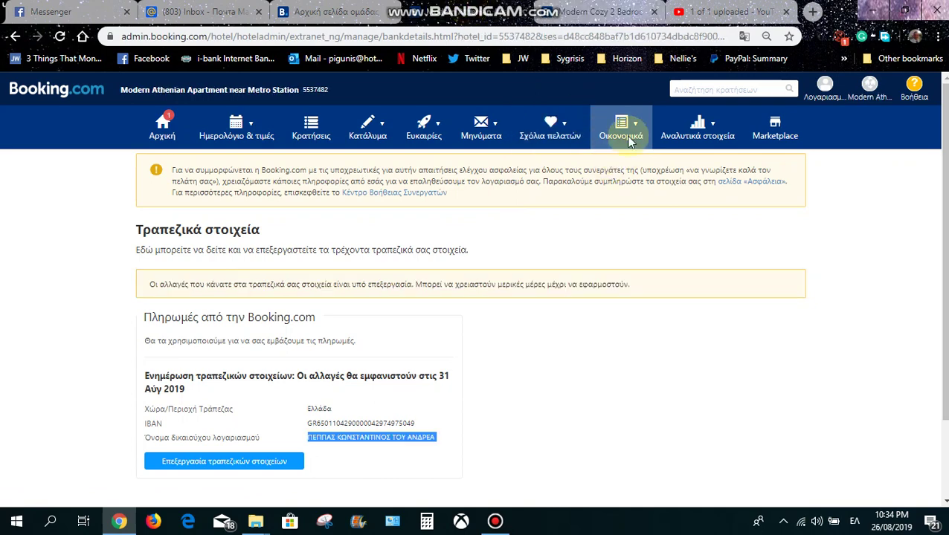
click(383, 143)
click(512, 167)
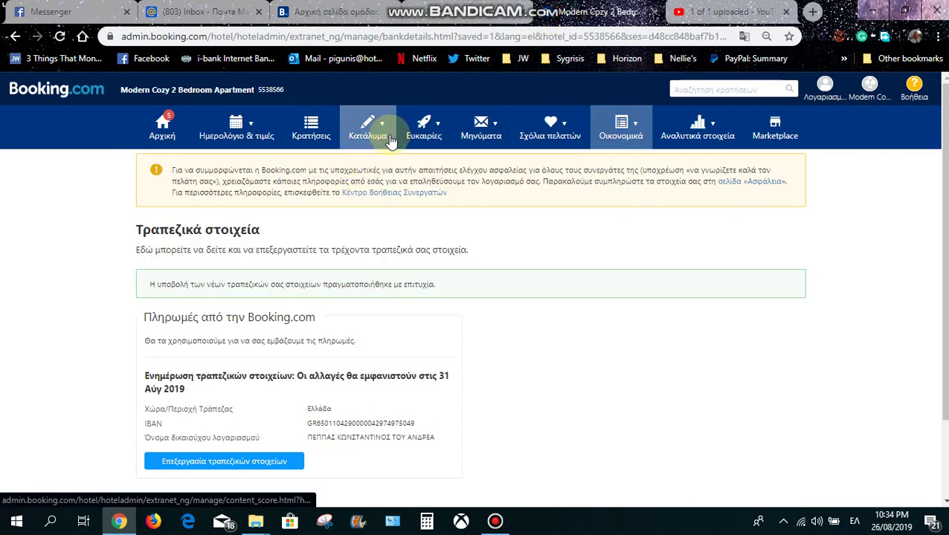
click(390, 141)
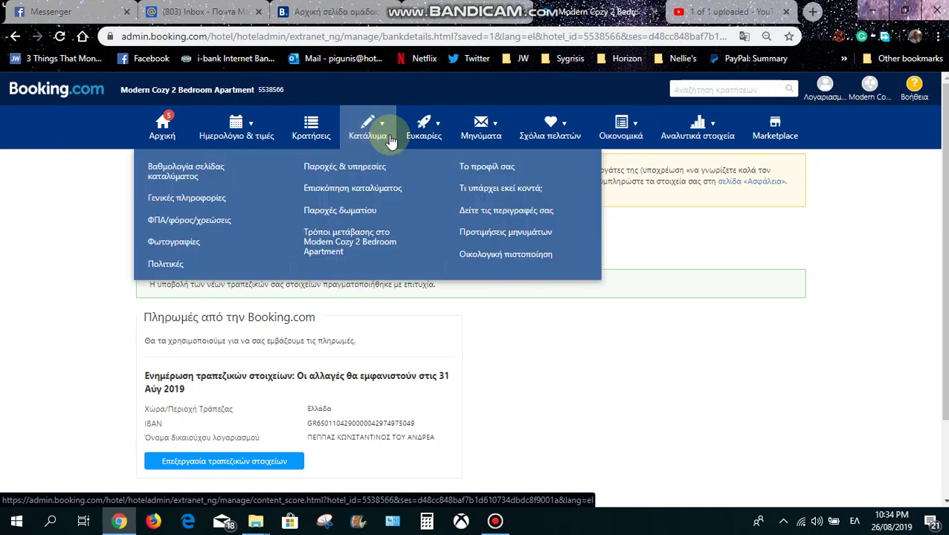
click(511, 170)
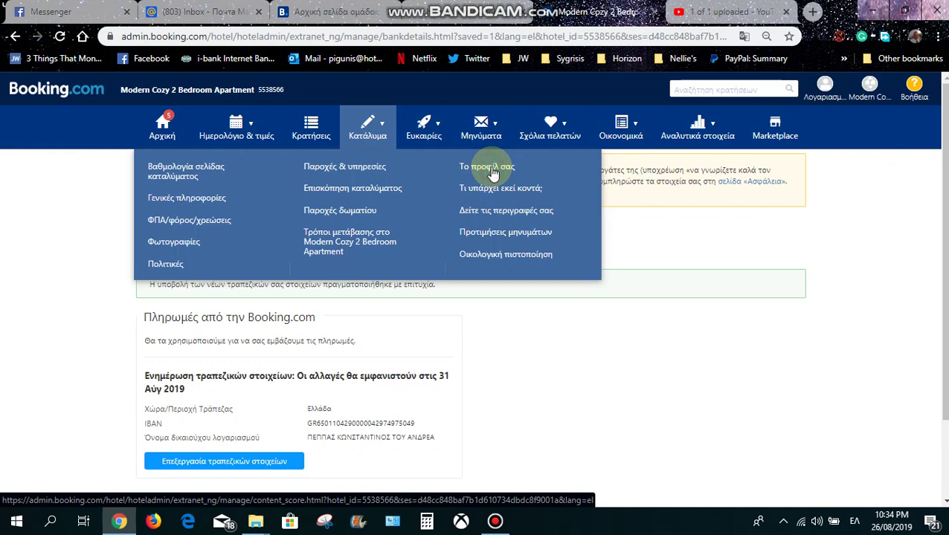
mouse_move(473, 5)
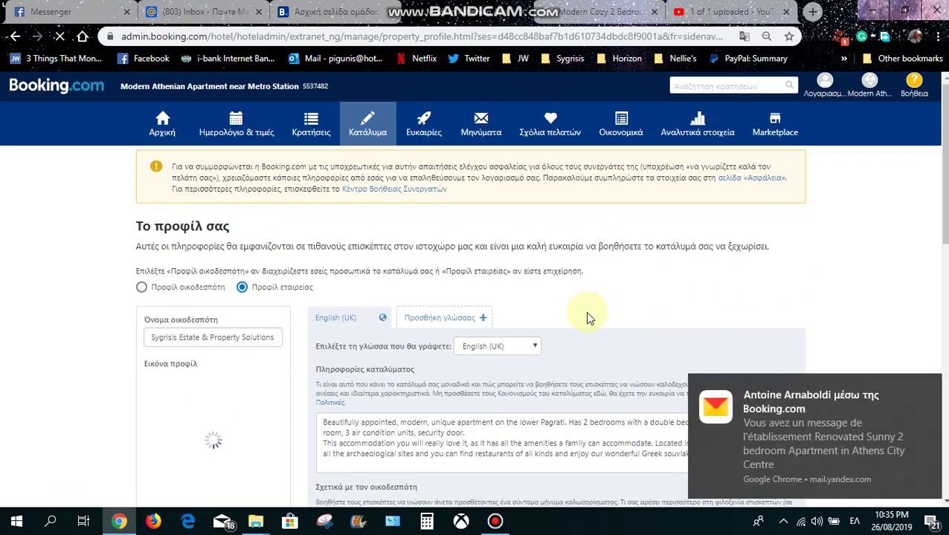
On the Modern Cozy tab, choose Προφίλ εταιρείας and fill the company name from the saved suggestion.
scroll(587, 318, down, 2)
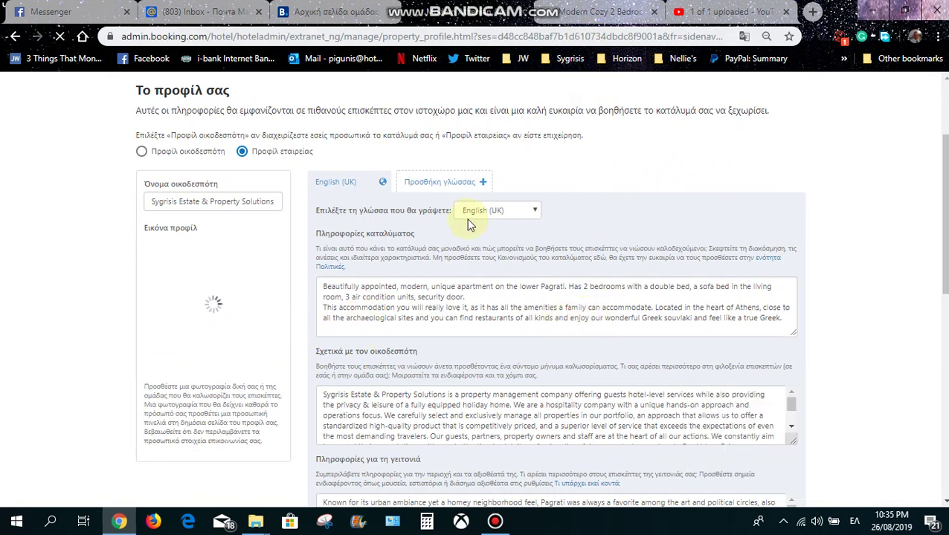
click(572, 13)
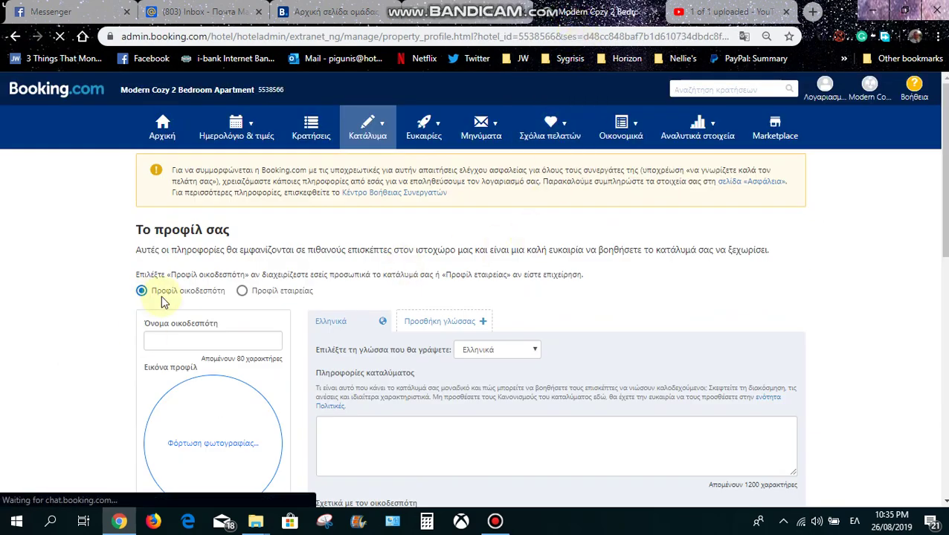
click(244, 291)
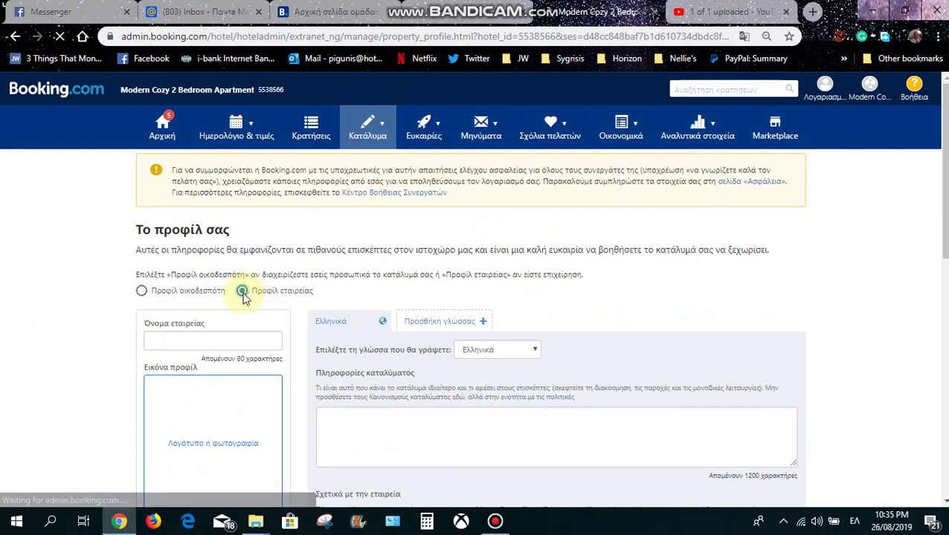
click(189, 342)
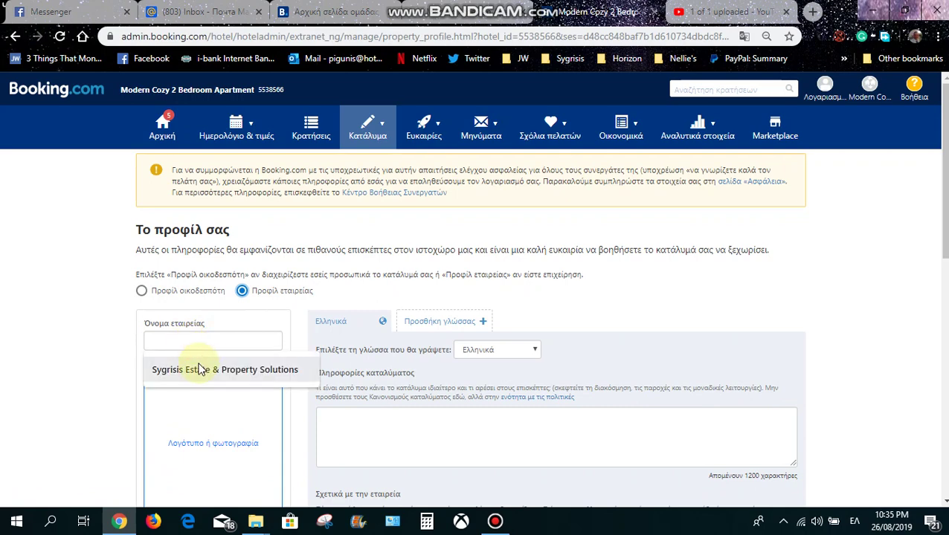
key(Escape)
key(Down)
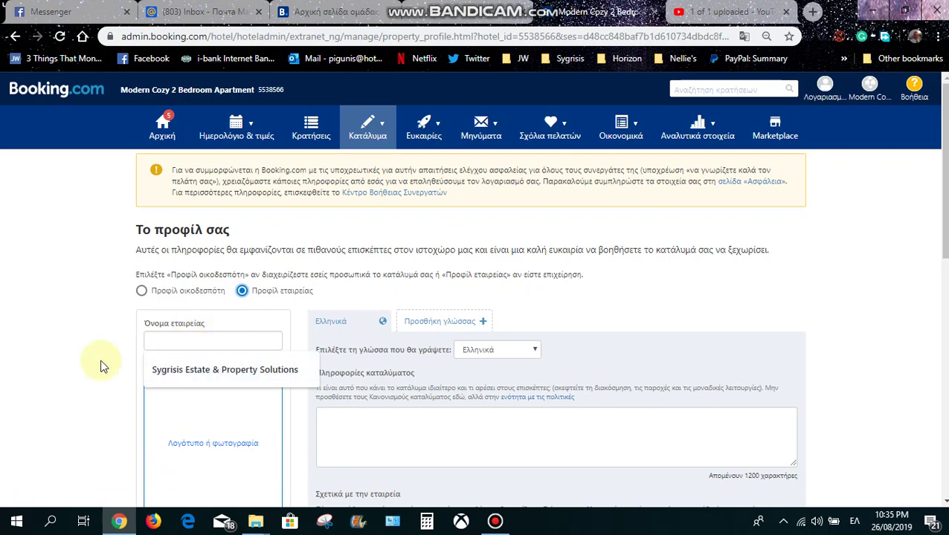
click(187, 370)
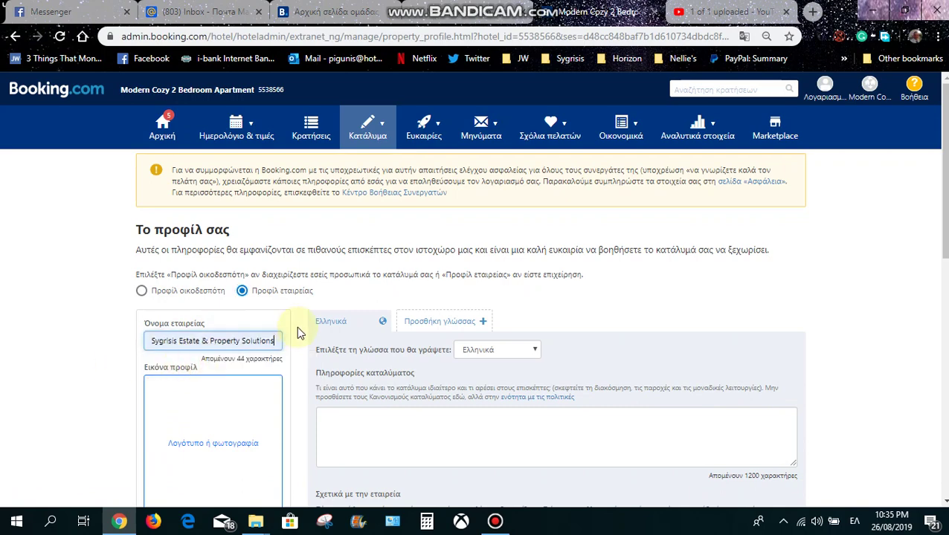
Set the profile's writing language to English (UK).
click(477, 350)
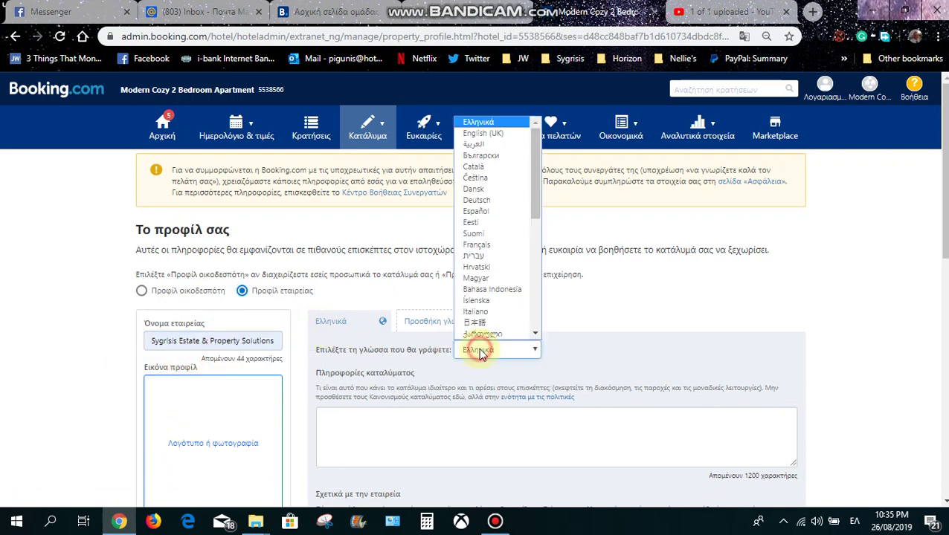
click(498, 128)
scroll(81, 403, down, 1)
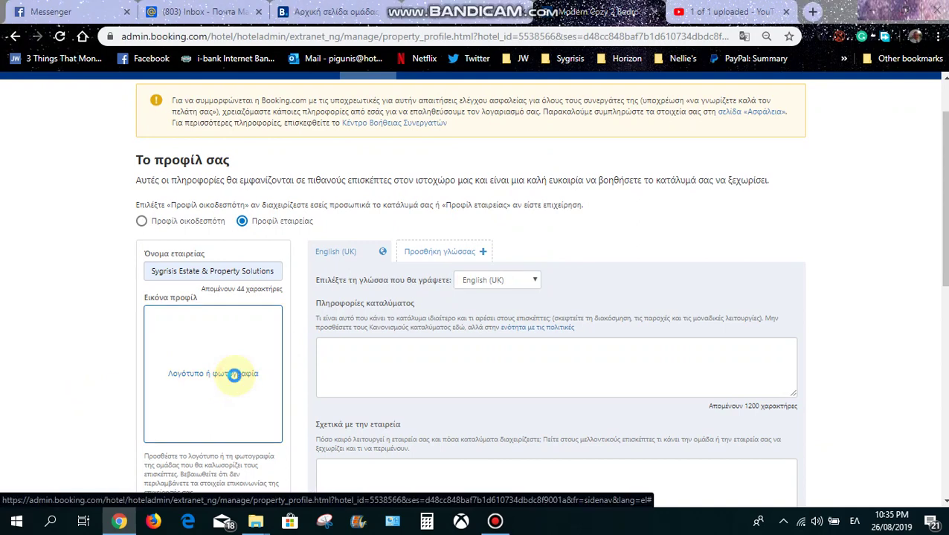
click(236, 382)
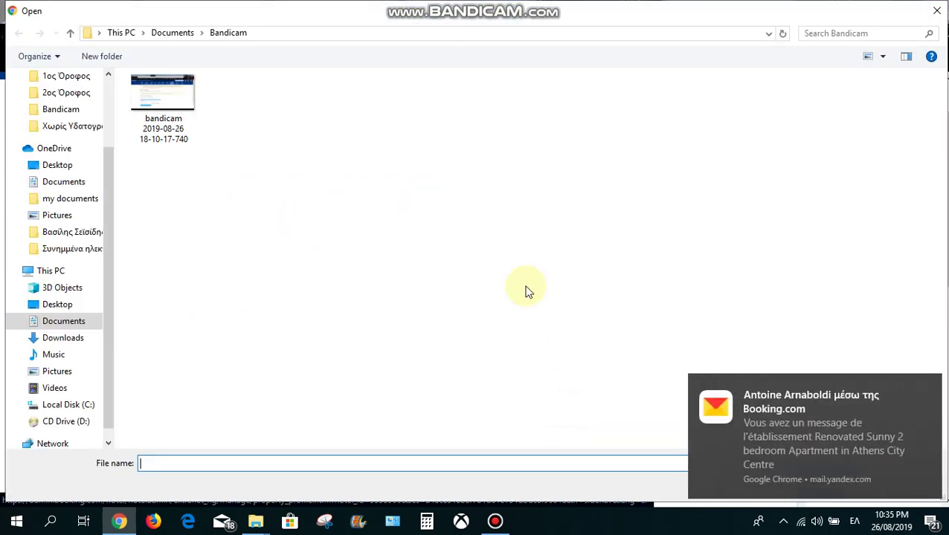
Upload the green house 'image' file from the Βραχυχρόνιας Μίσθωσης folder as the logo.
click(86, 131)
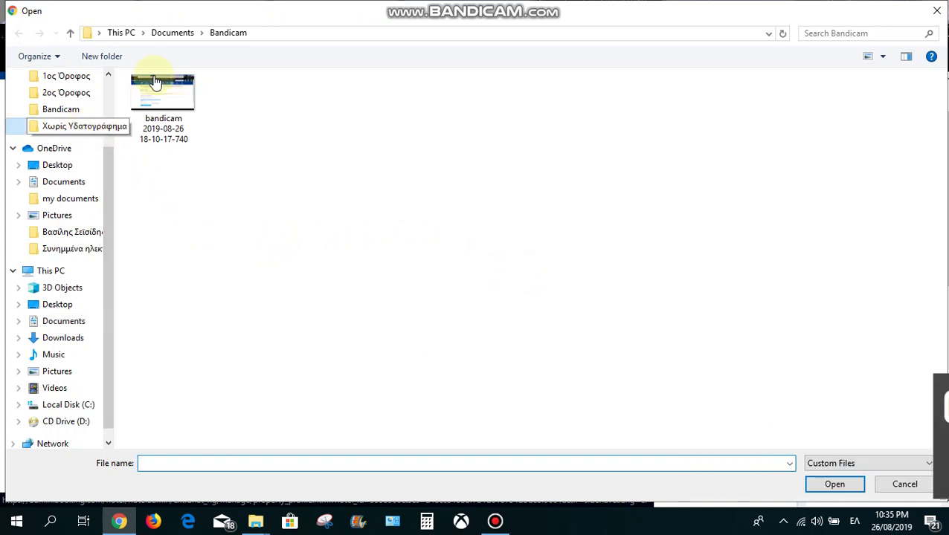
click(68, 126)
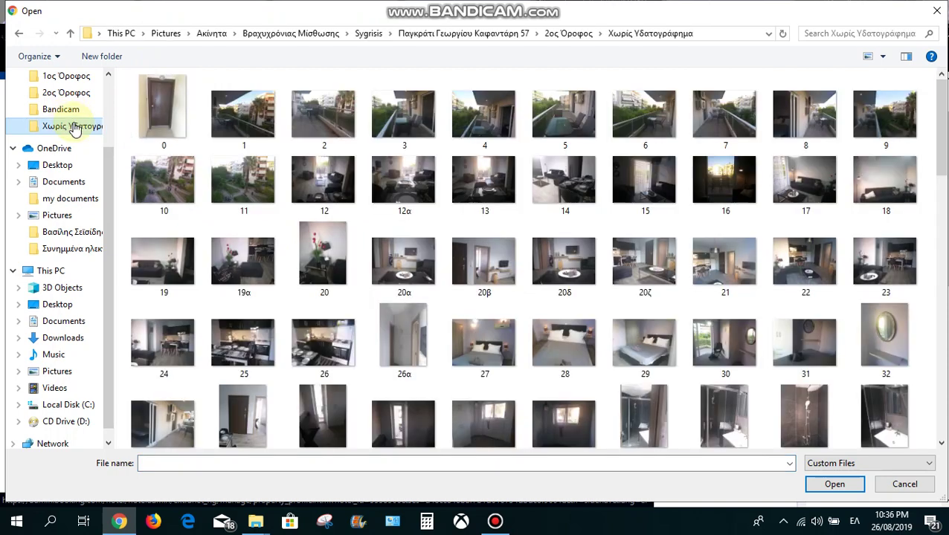
click(297, 33)
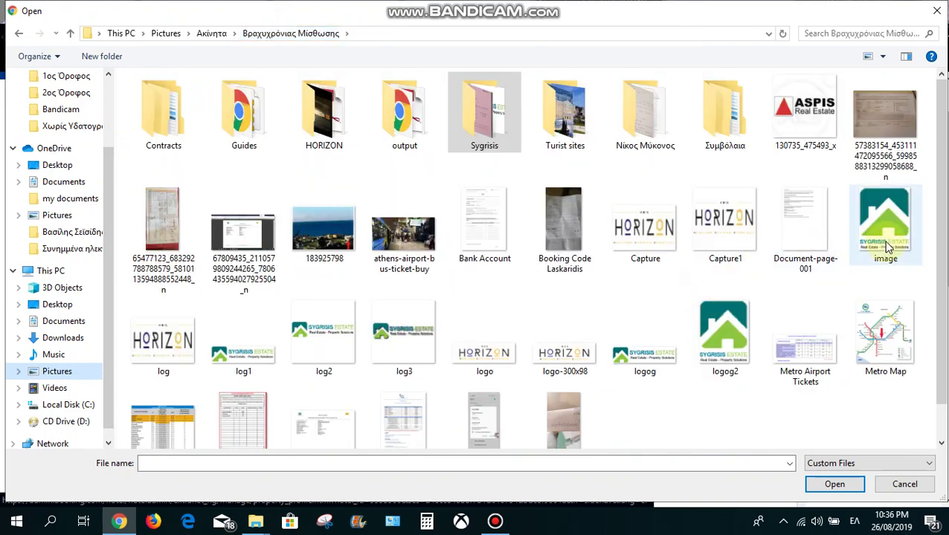
double_click(886, 247)
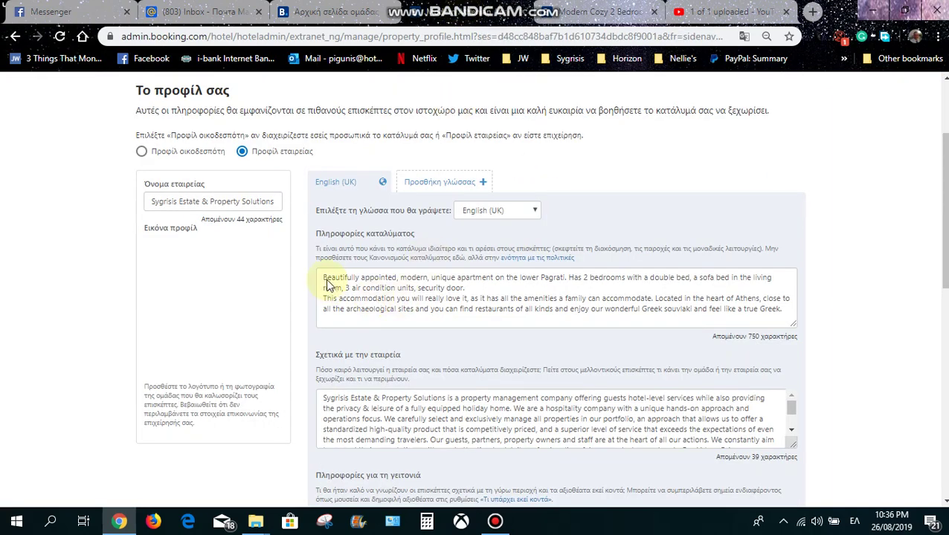
Copy the other property's English description into the empty property description box.
click(324, 281)
shift+click(787, 294)
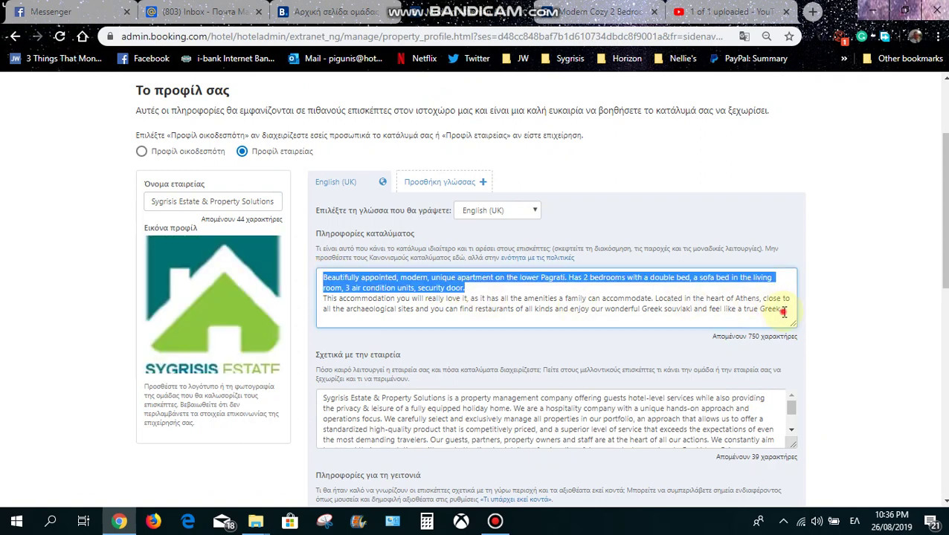
click(785, 312)
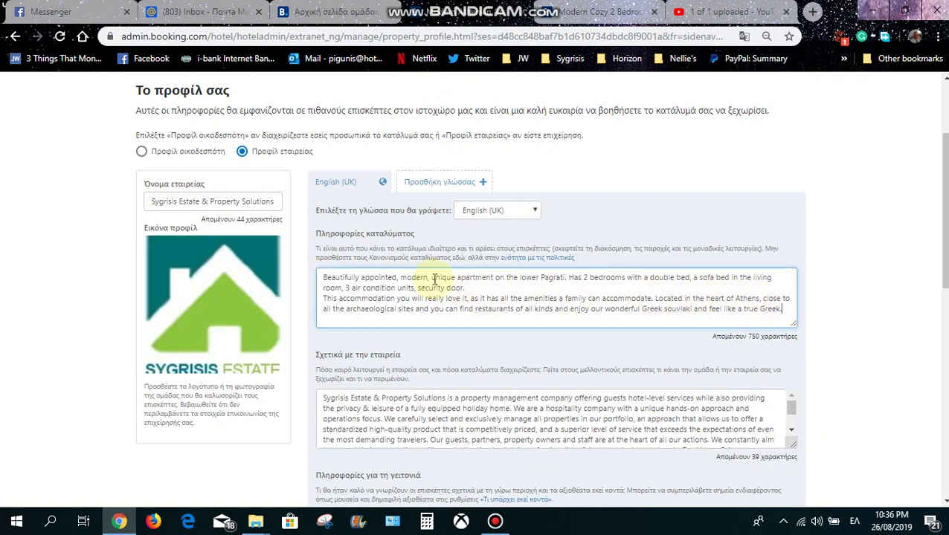
shift+click(321, 279)
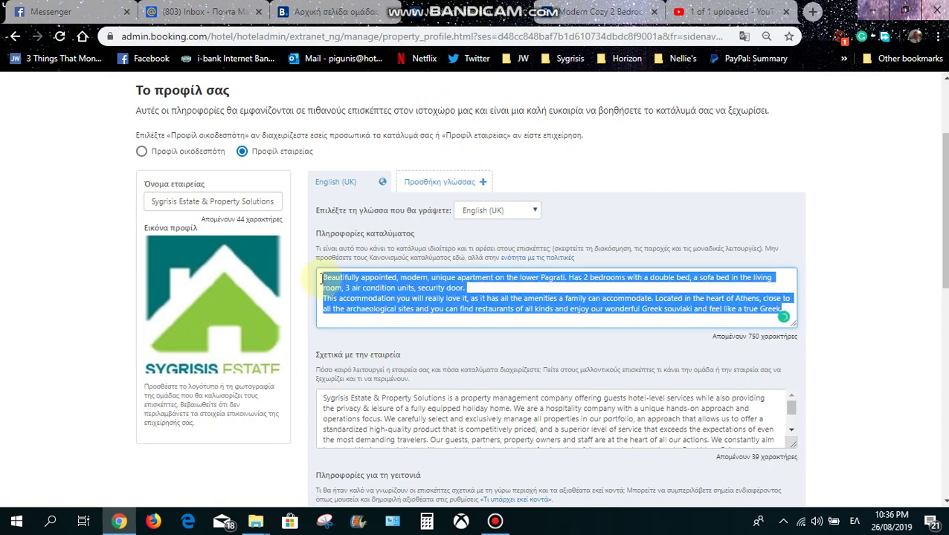
right_click(321, 279)
click(355, 92)
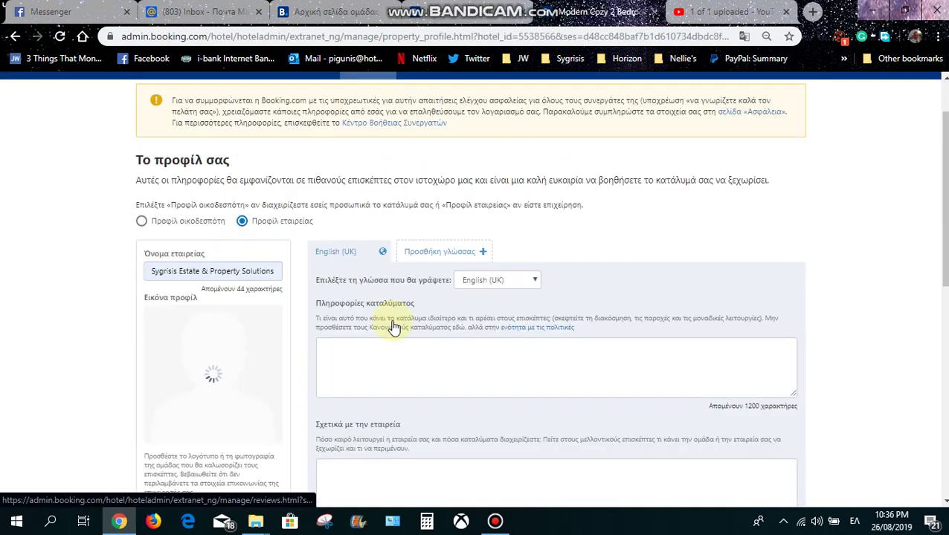
click(383, 364)
right_click(385, 363)
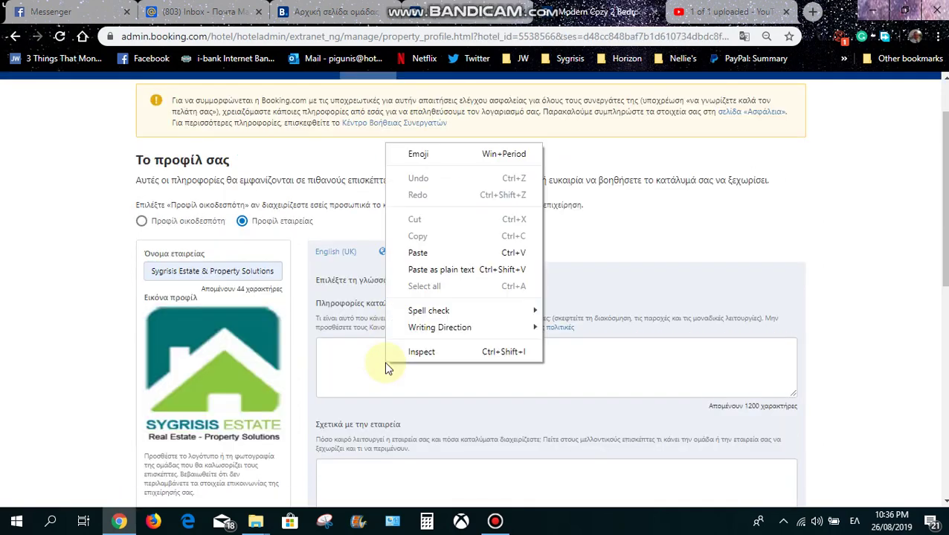
click(416, 254)
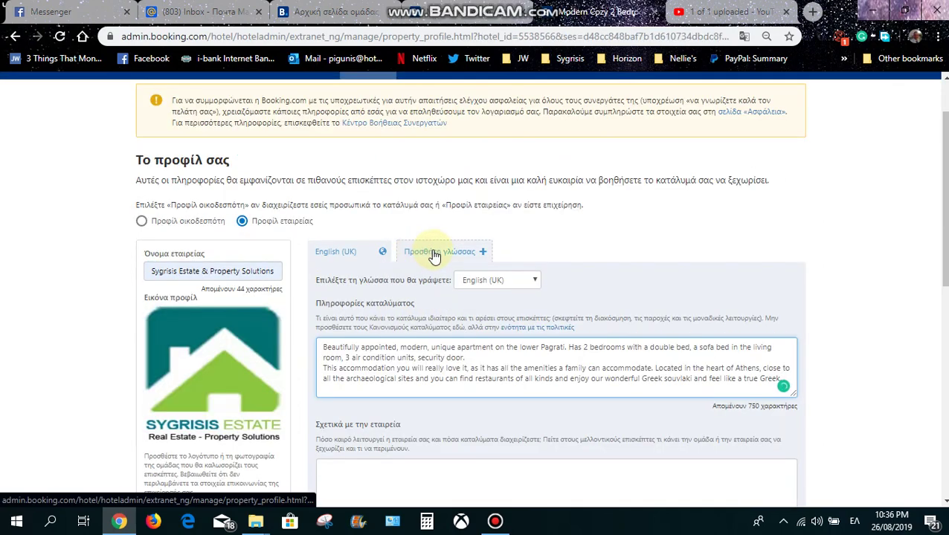
Copy the About-the-company text from the source profile into the new profile's company box.
key(ctrl+a)
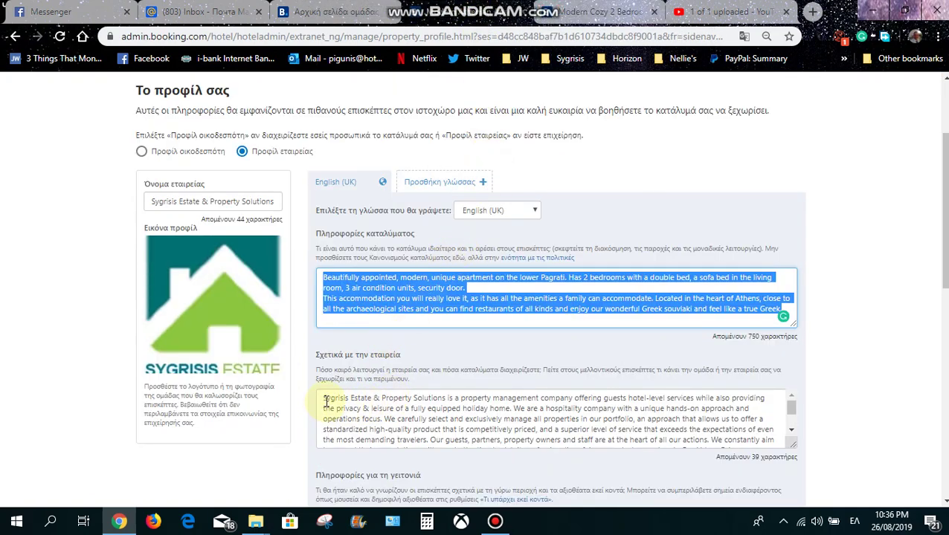
drag(325, 402, 351, 408)
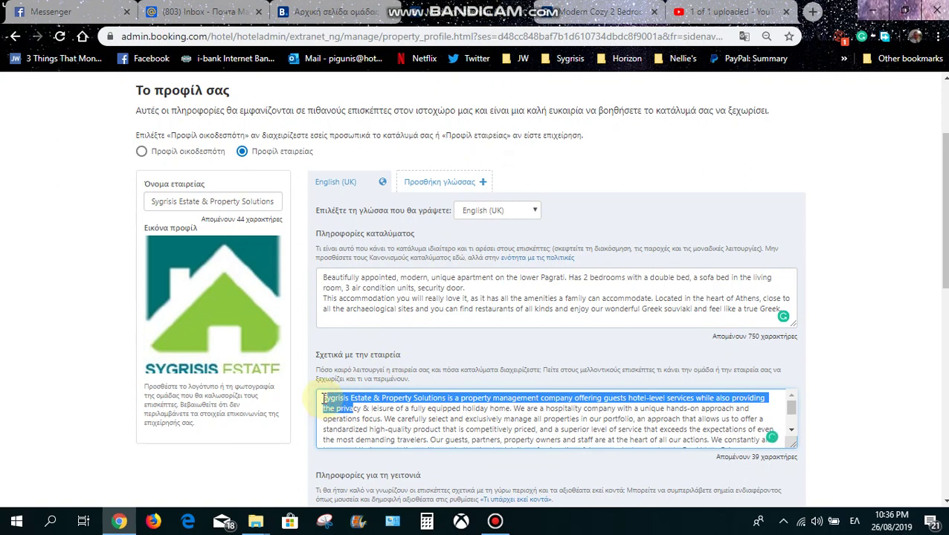
click(402, 414)
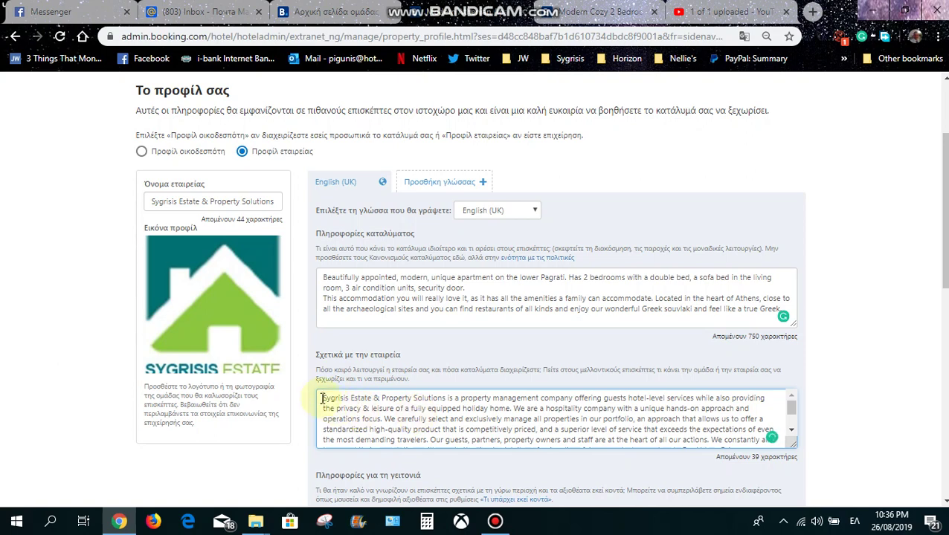
click(323, 399)
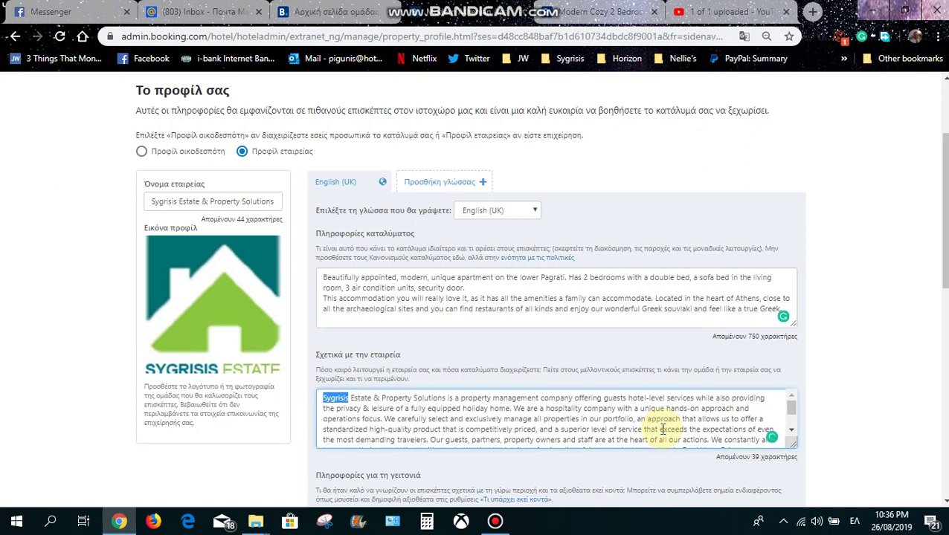
key(ctrl+a)
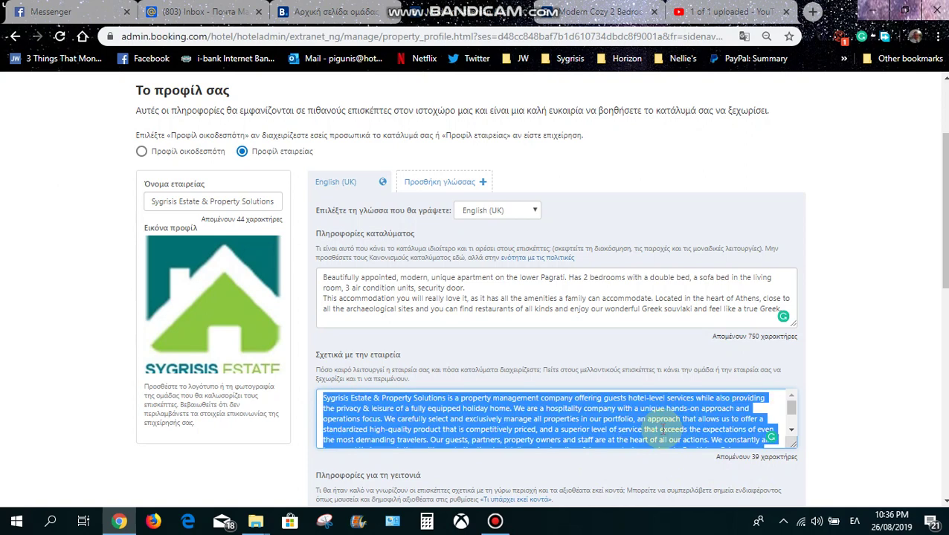
right_click(661, 428)
click(689, 246)
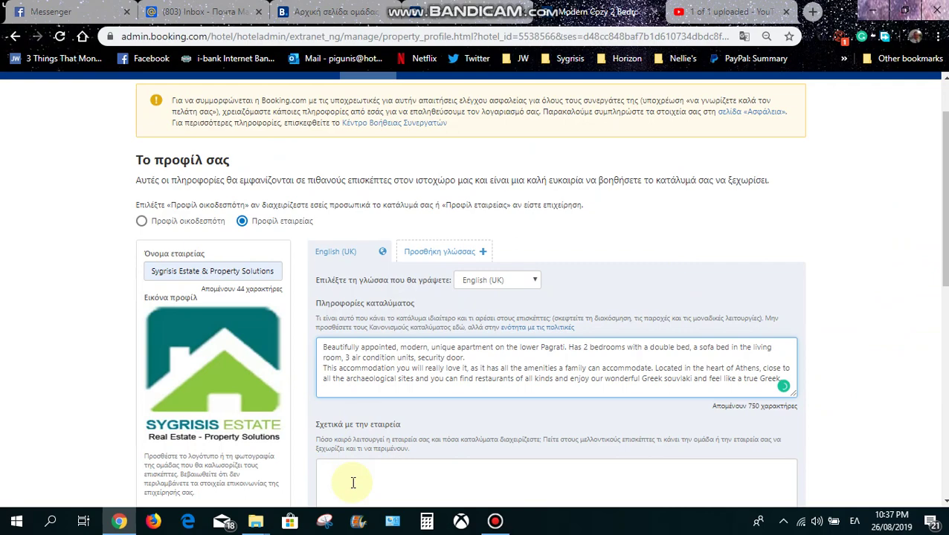
click(354, 481)
right_click(354, 482)
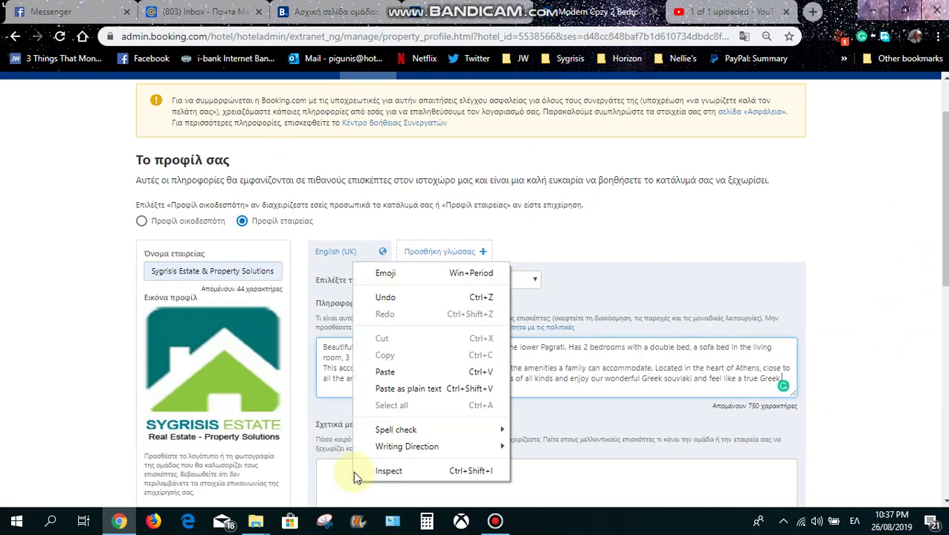
click(383, 371)
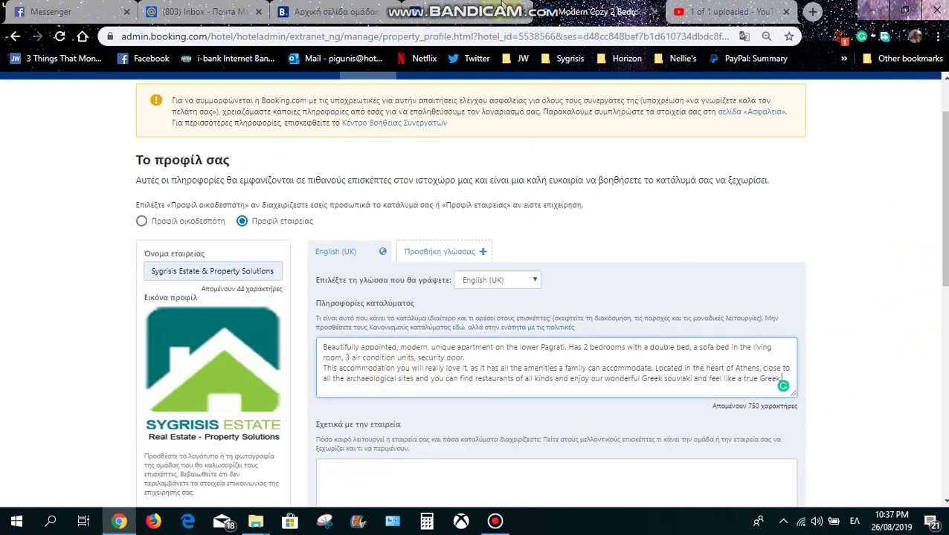
key(ctrl+v)
Copy the Pagrati neighbourhood text into the new profile's neighbourhood box.
scroll(434, 276, down, 4)
scroll(318, 376, down, 1)
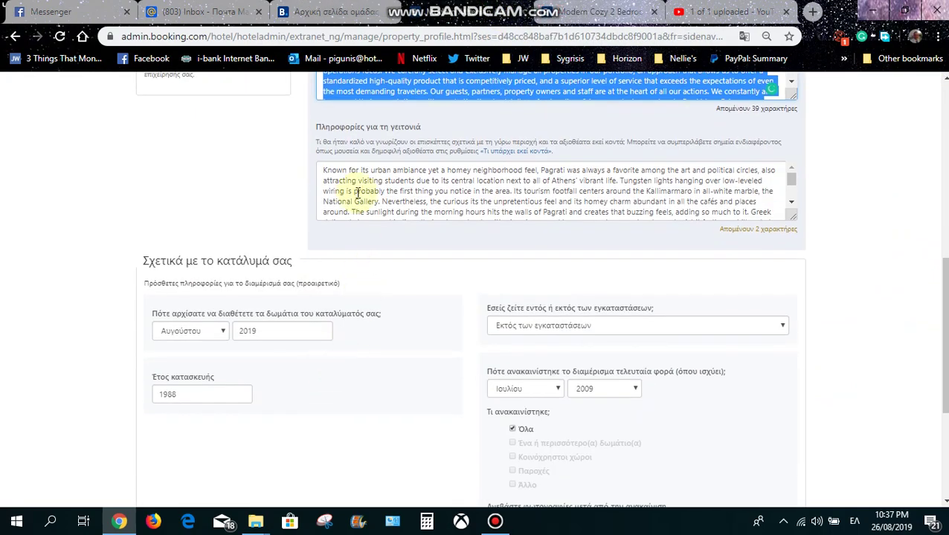
drag(328, 173, 358, 181)
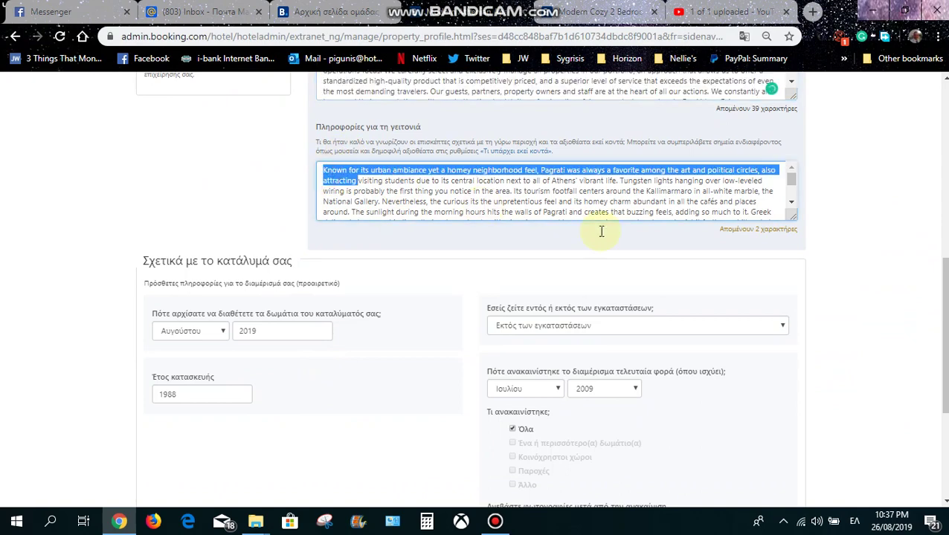
drag(828, 314, 865, 412)
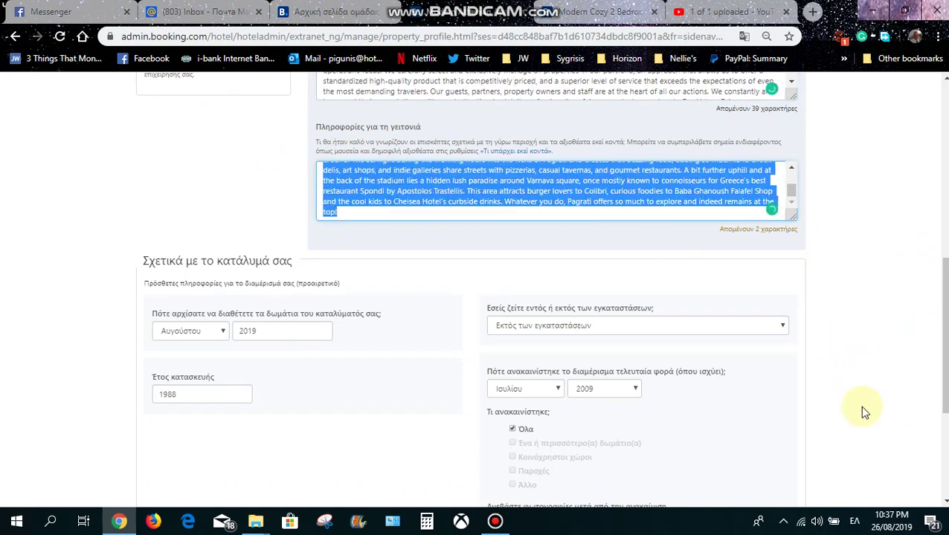
right_click(614, 184)
click(625, 233)
click(565, 9)
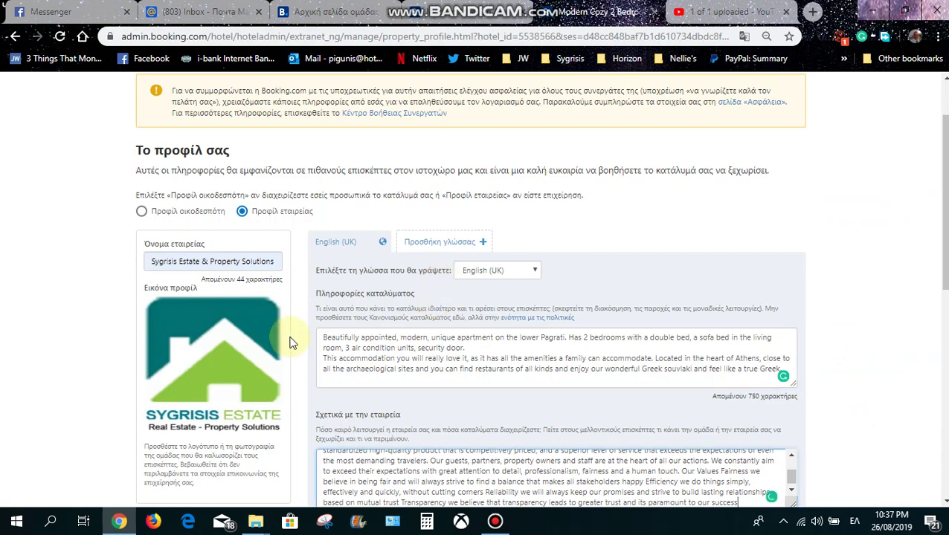
scroll(294, 339, down, 3)
right_click(346, 369)
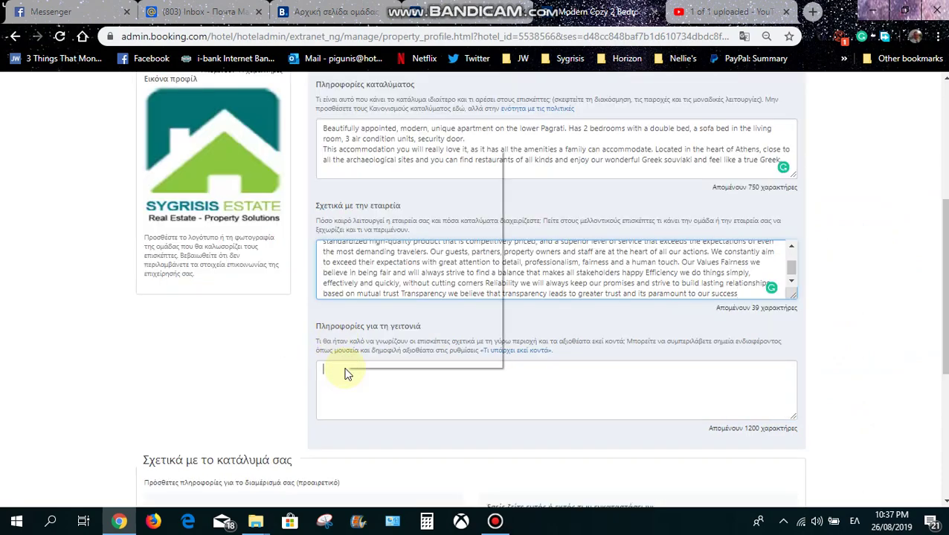
click(380, 260)
scroll(106, 380, down, 3)
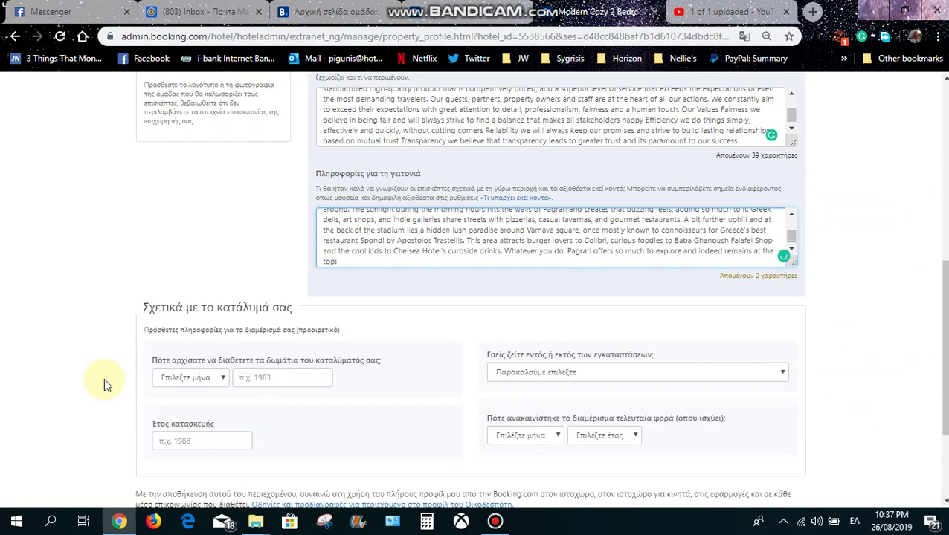
Set availability start to Αυγούστου 2019 and enter 1988 as Έτος κατασκευής.
click(202, 322)
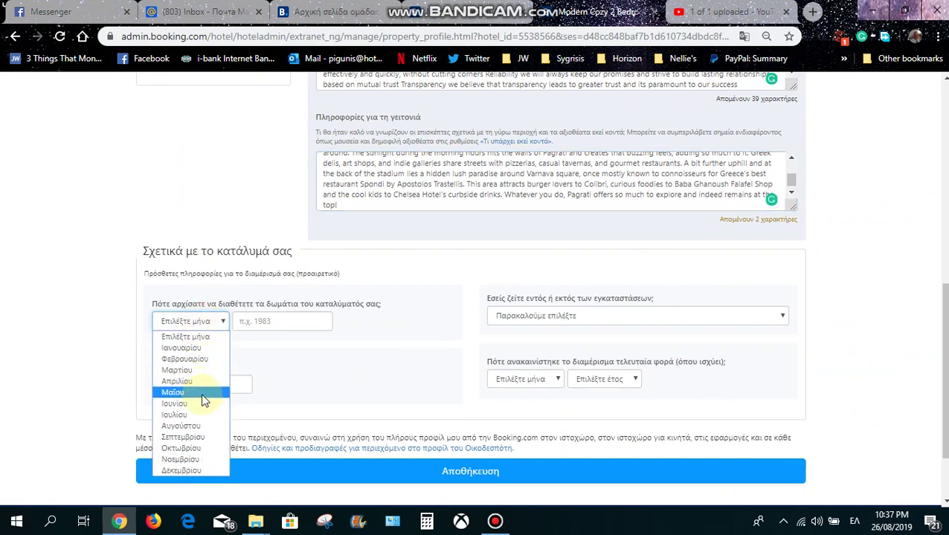
click(189, 426)
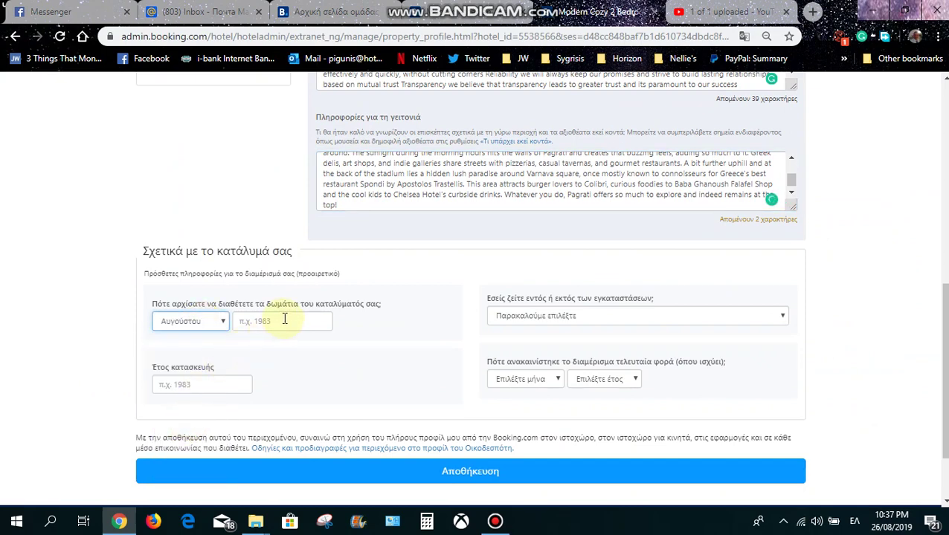
click(260, 322)
click(264, 349)
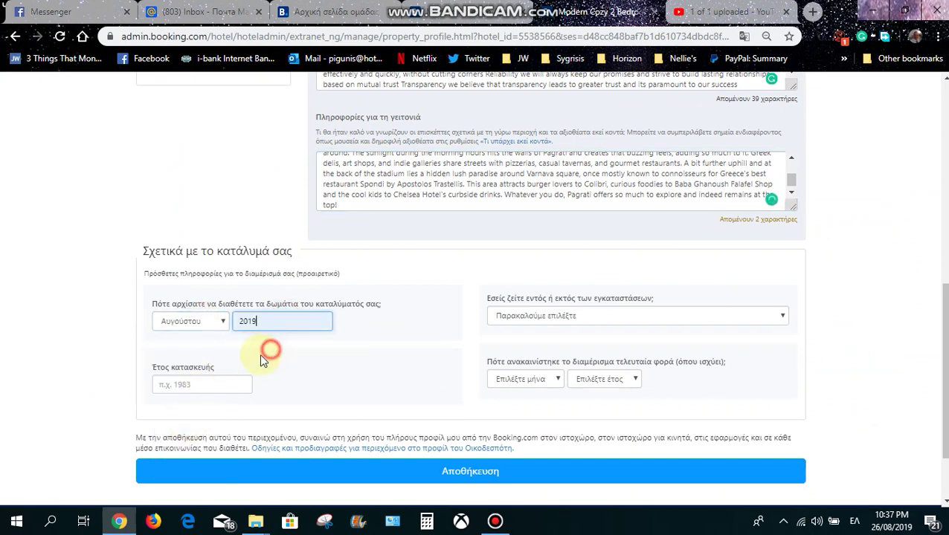
click(212, 384)
text(19)
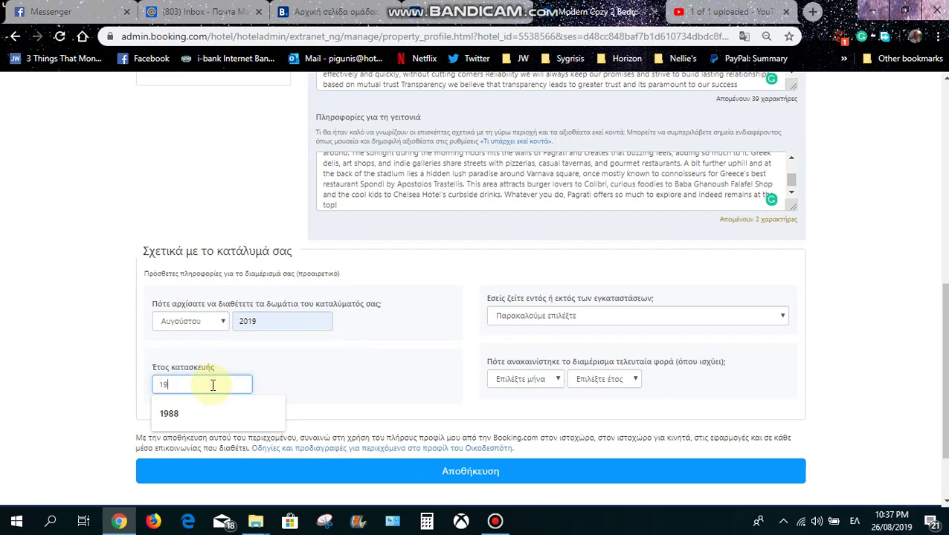
text(88)
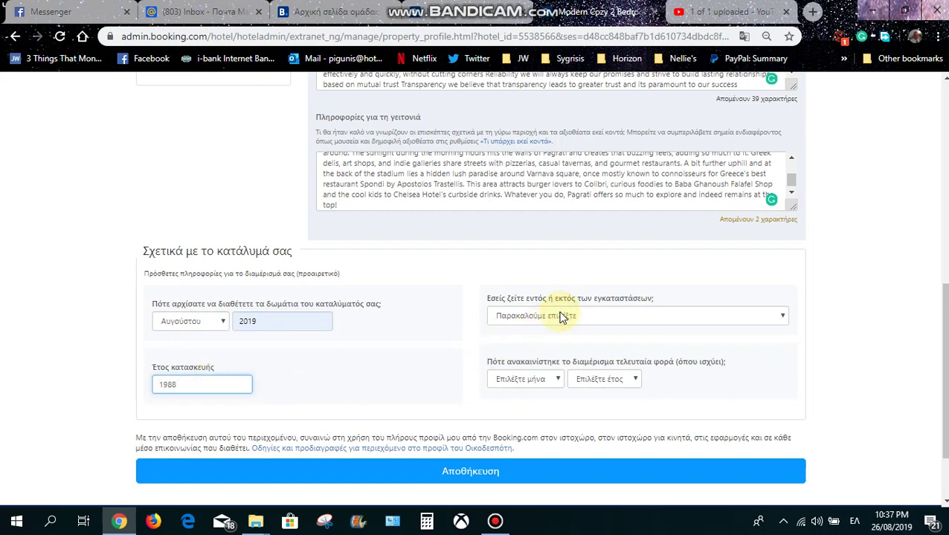
click(562, 318)
click(562, 318)
click(562, 317)
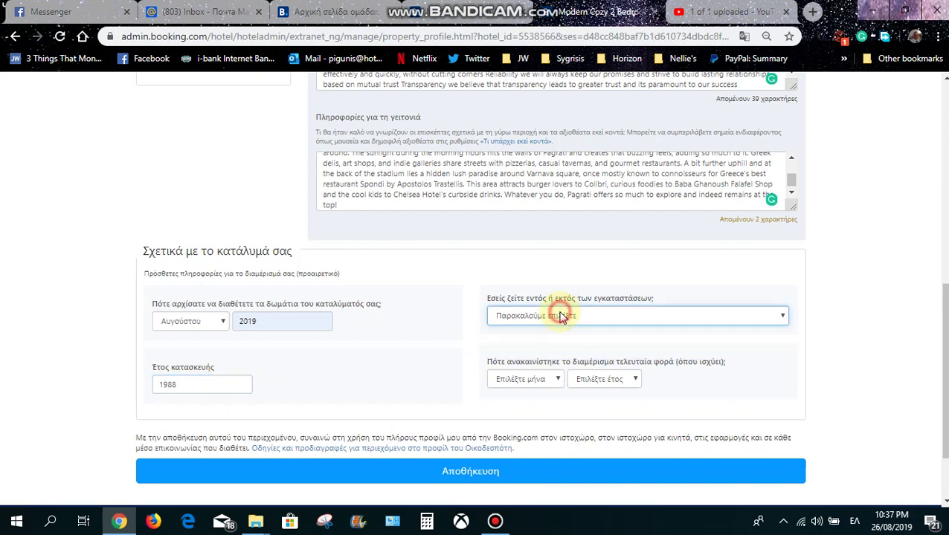